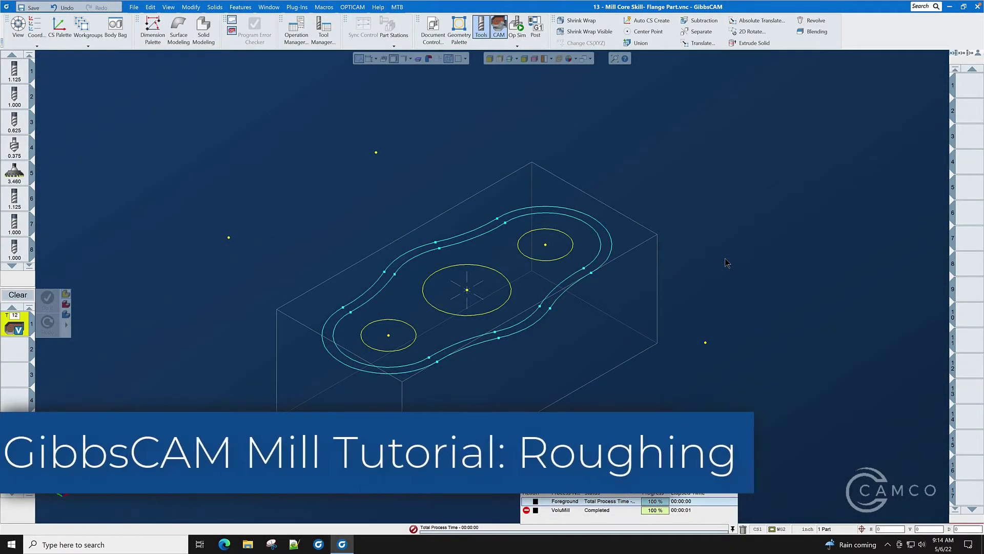
Clear the old operation and add the 3.460 face mill (tool 5) to the process list.
click(28, 295)
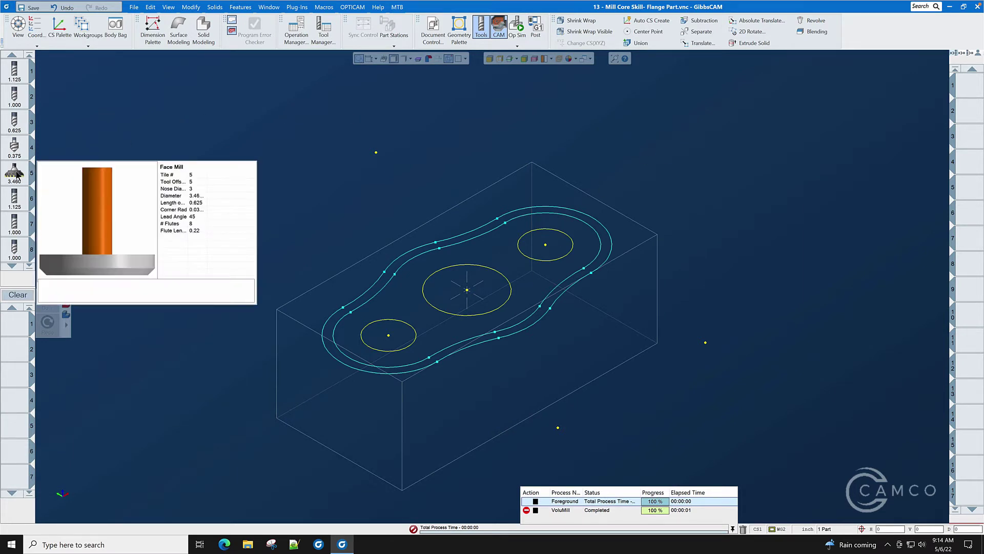
drag(15, 174, 18, 323)
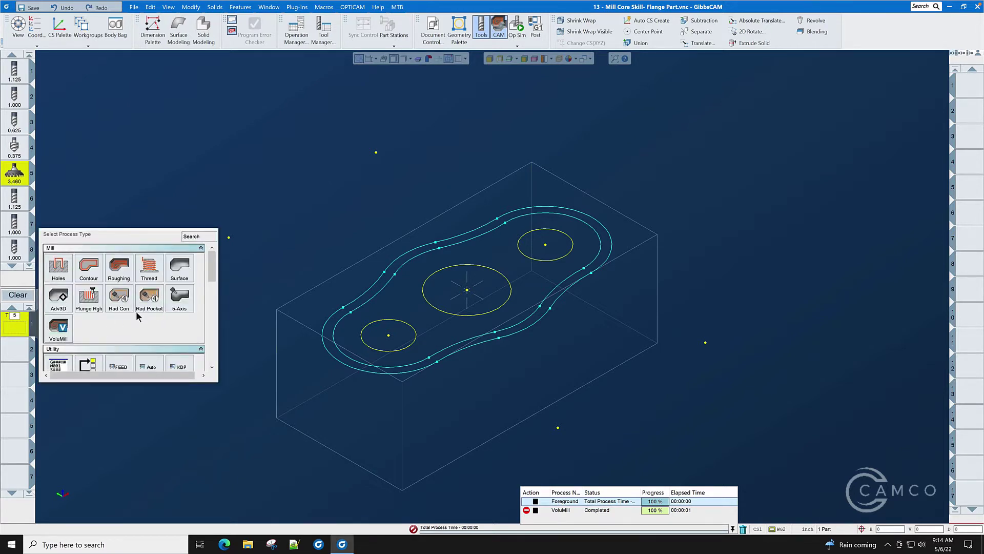
Create a Roughing process for the face mill, keeping Face Milling as the pocket style.
click(119, 267)
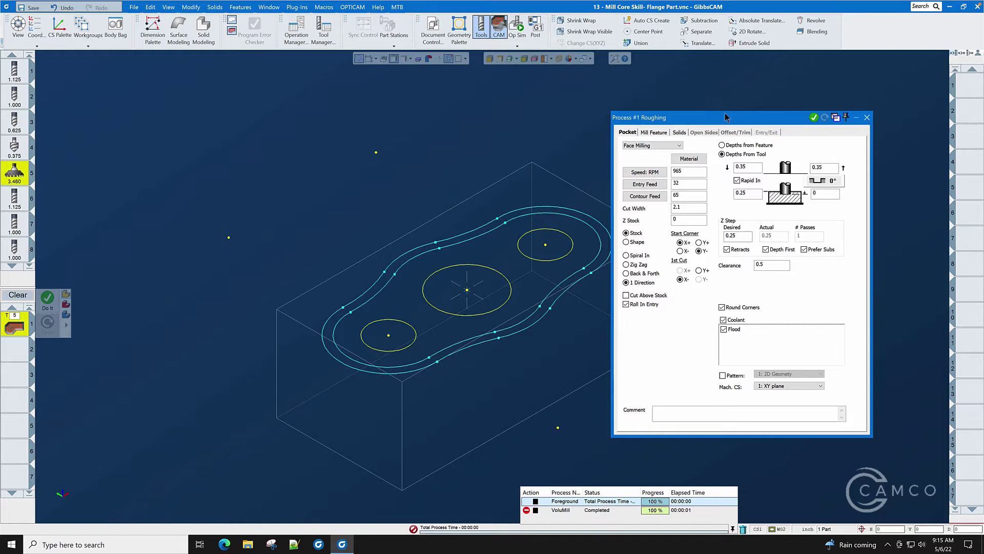
drag(702, 114, 751, 100)
click(705, 132)
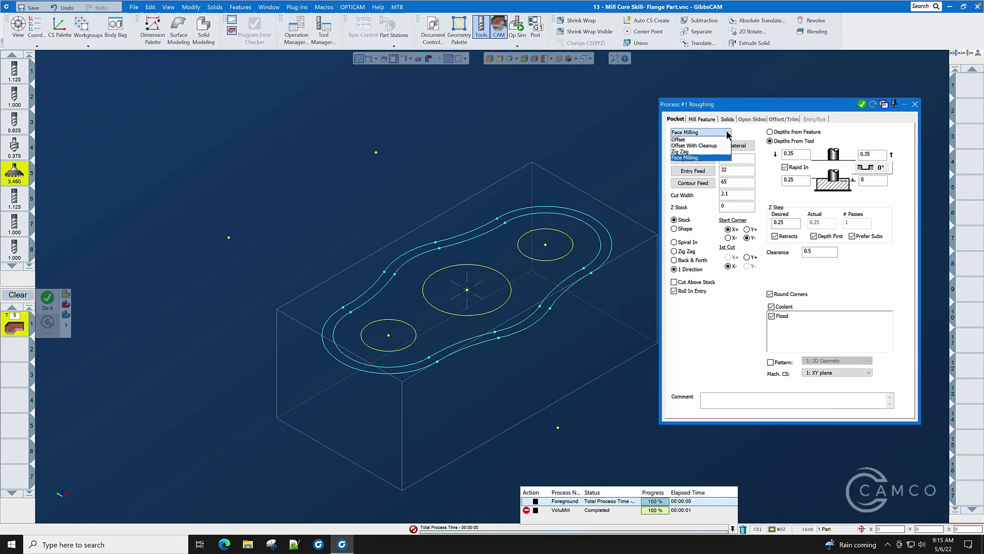
click(708, 158)
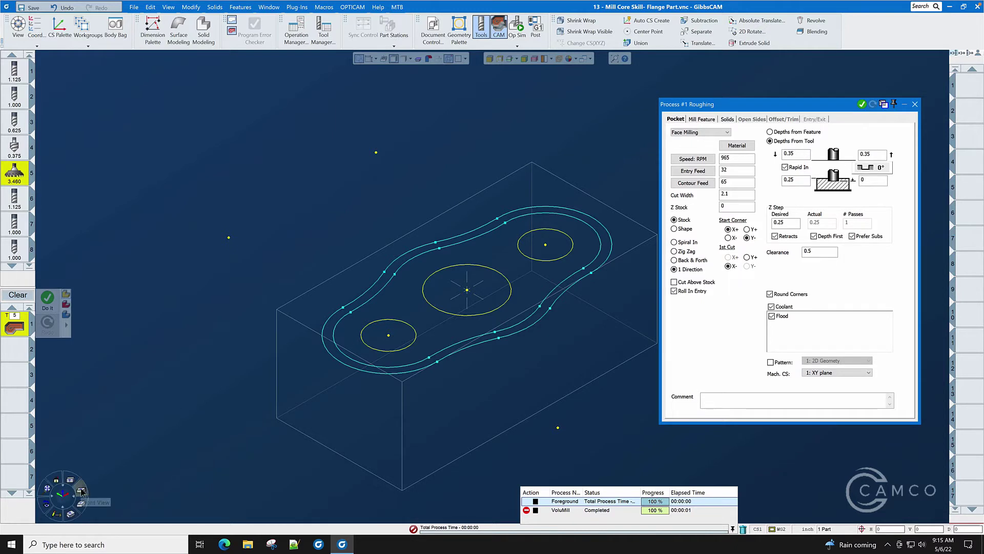
click(81, 491)
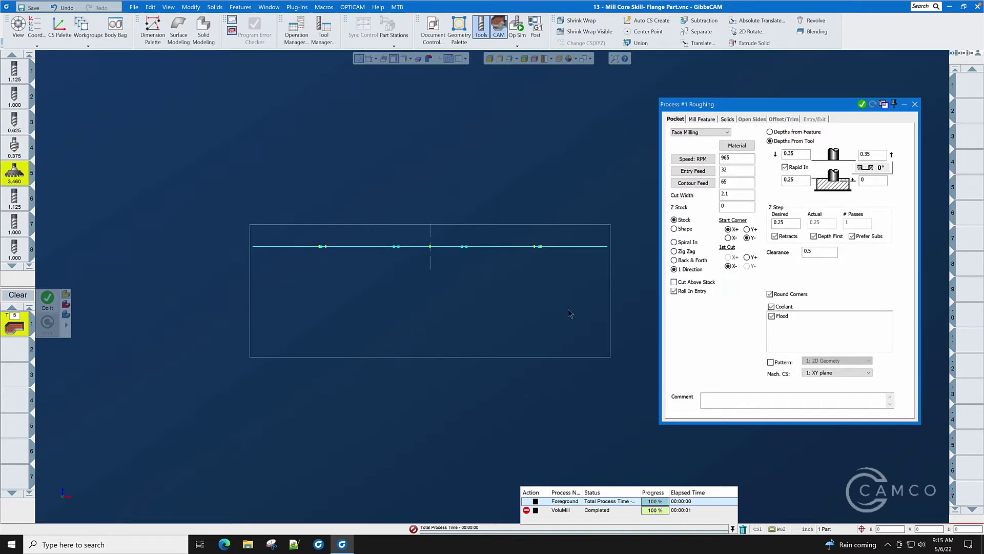
key(ctrl+i)
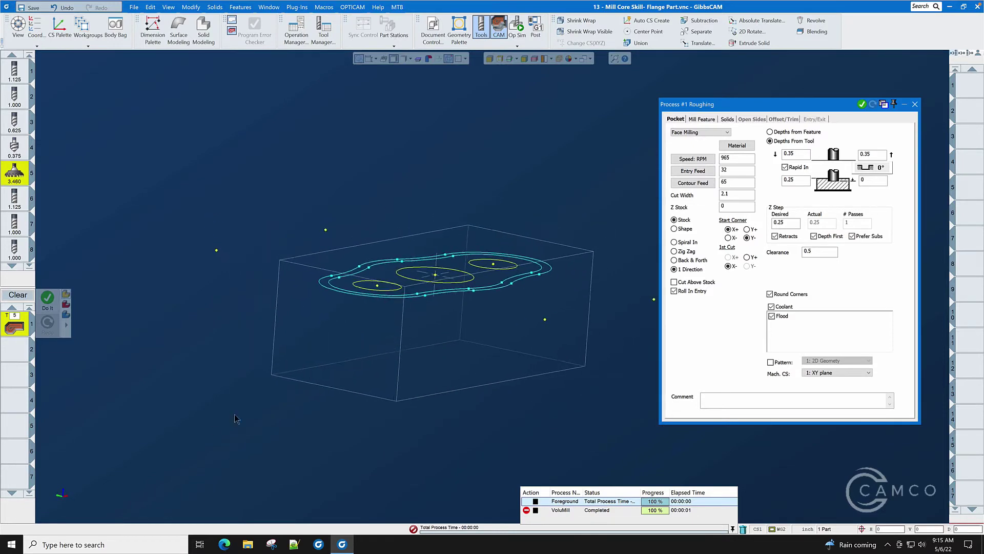
click(80, 490)
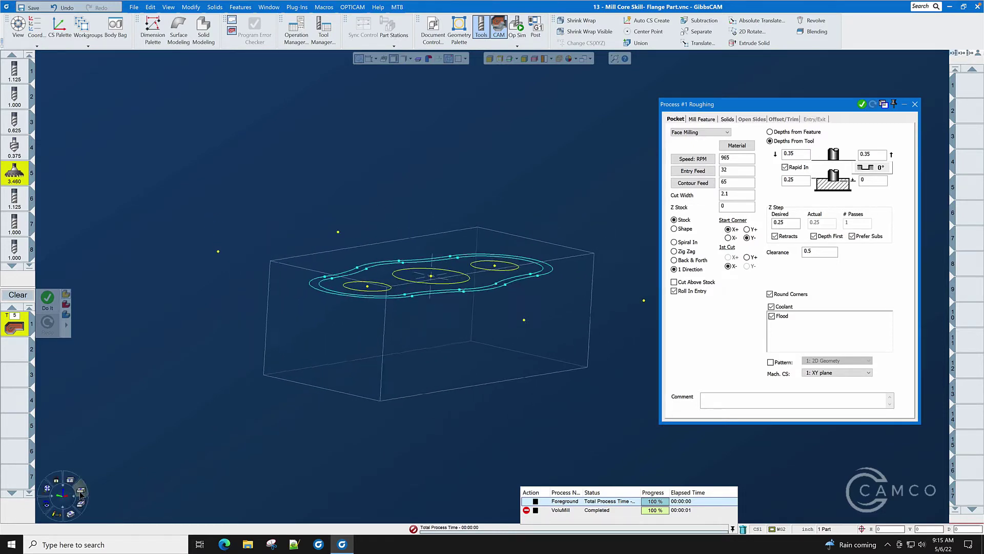
click(433, 32)
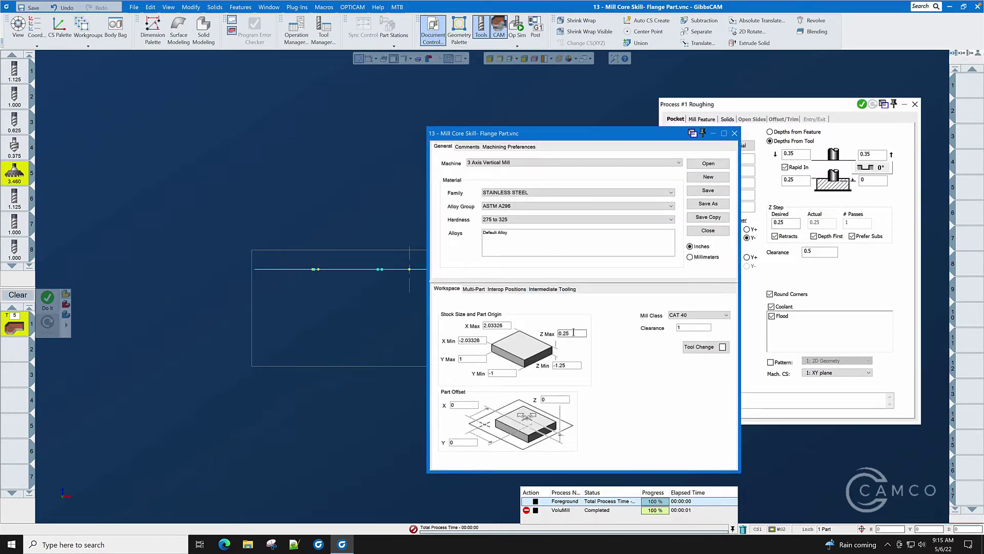
double_click(573, 333)
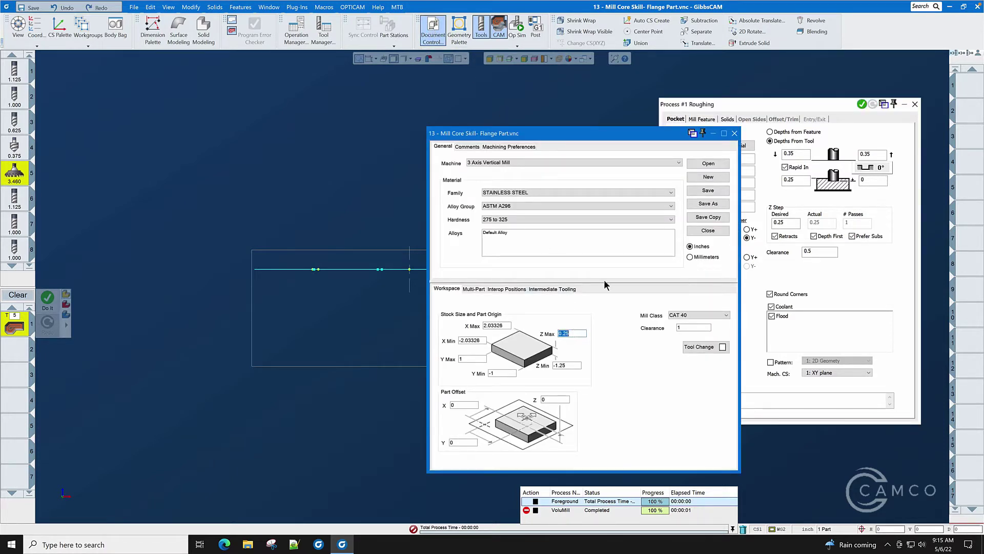
click(735, 134)
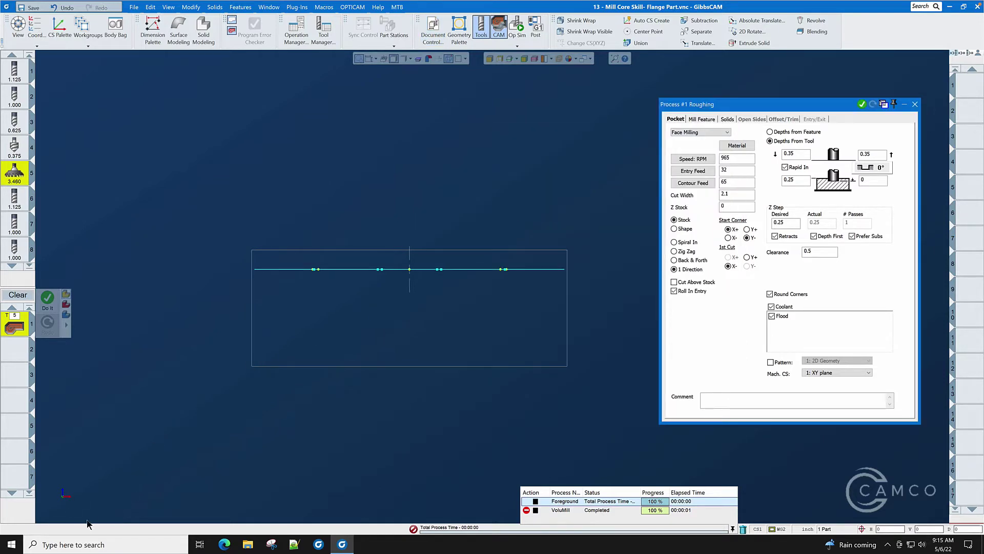
click(71, 514)
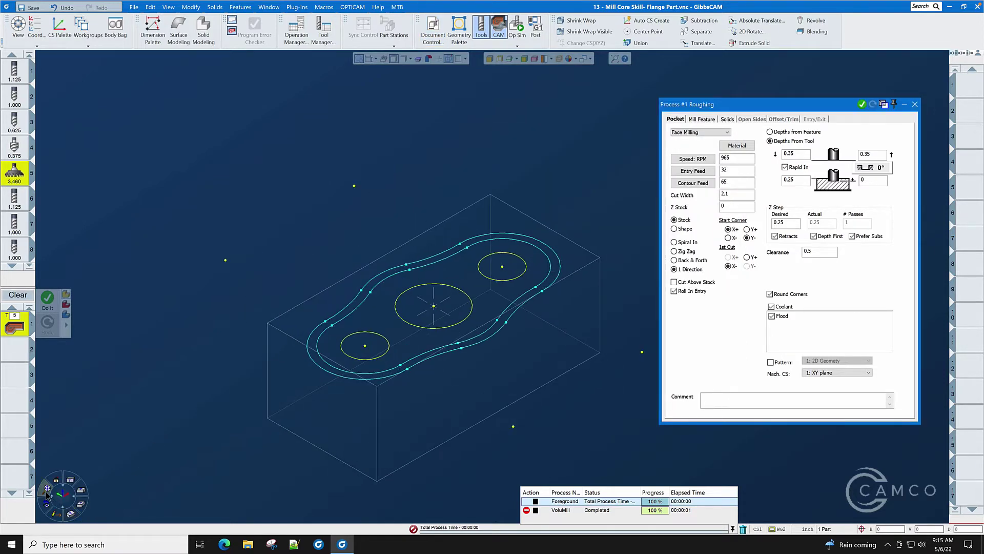
scroll(489, 307, up, 3)
double_click(804, 180)
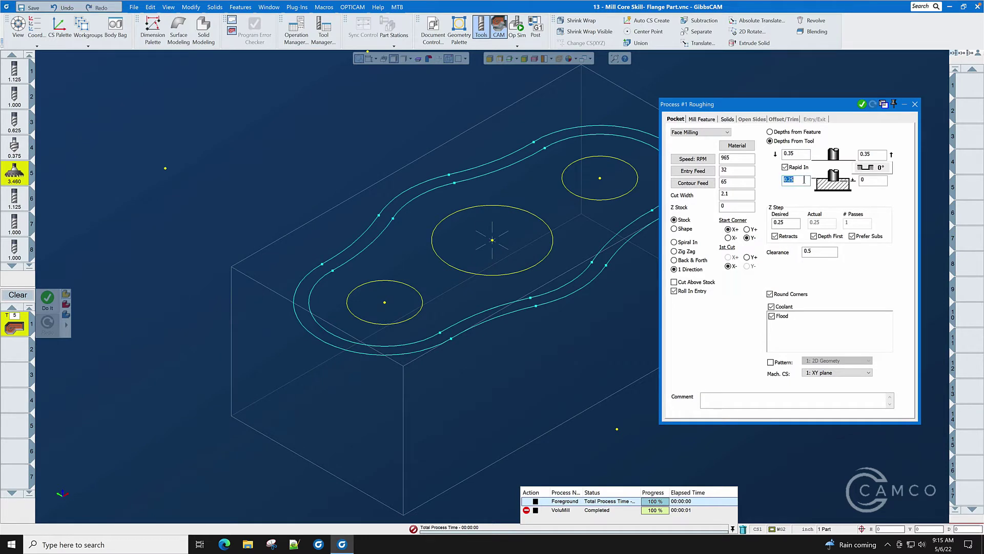
click(873, 182)
scroll(332, 244, down, 3)
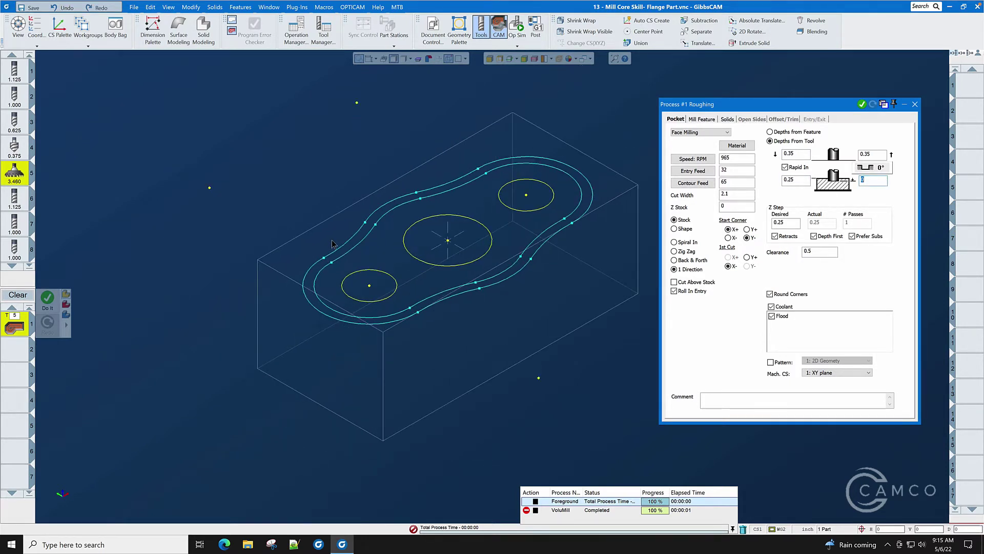
click(796, 154)
click(437, 36)
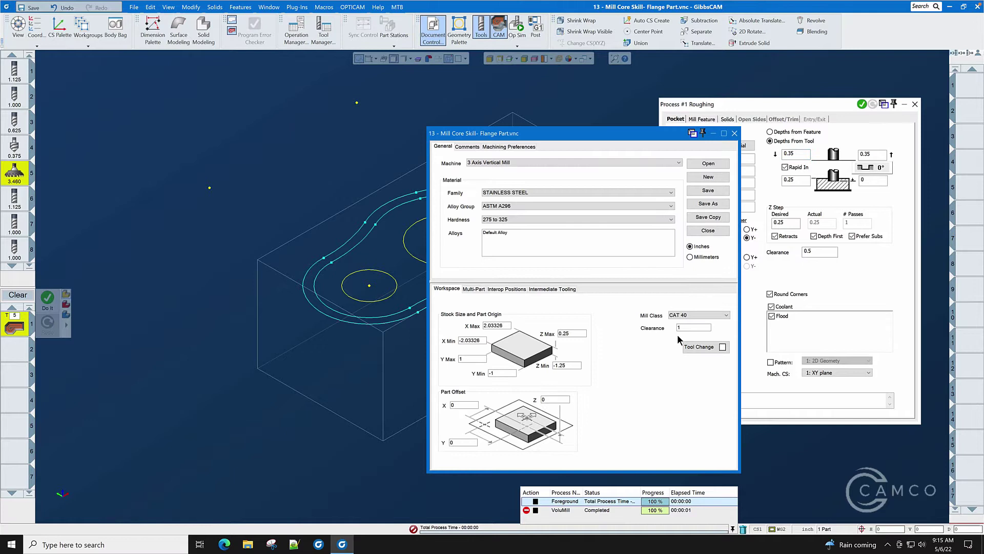
click(734, 133)
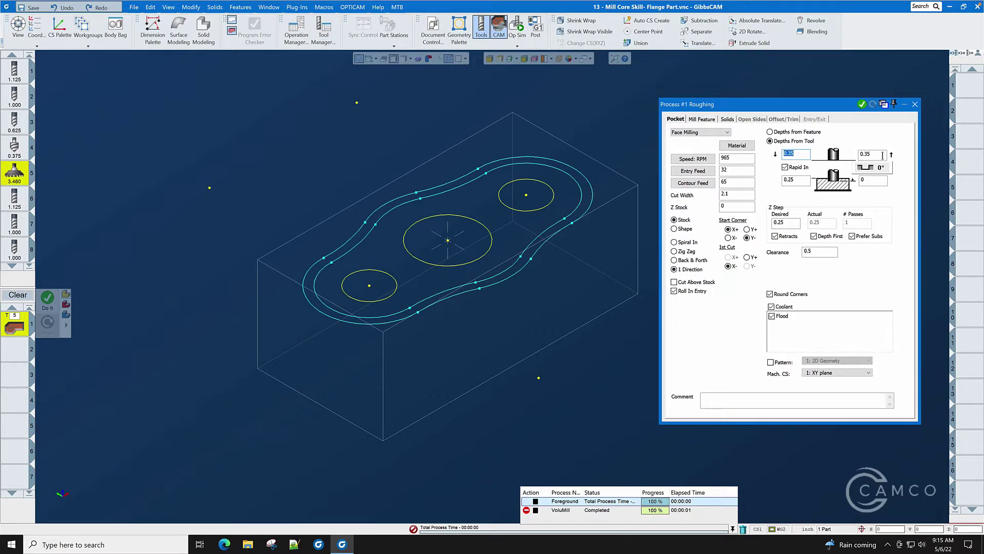
click(798, 181)
Check tool 5's details, then set Z Step Desired to 0.1 for three 0.0833 passes.
double_click(791, 225)
double_click(15, 177)
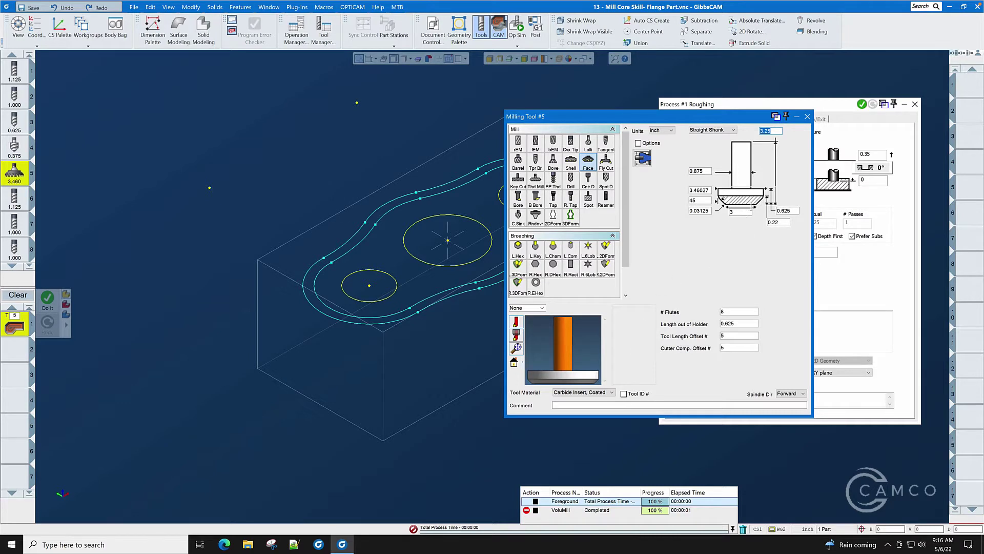
click(808, 116)
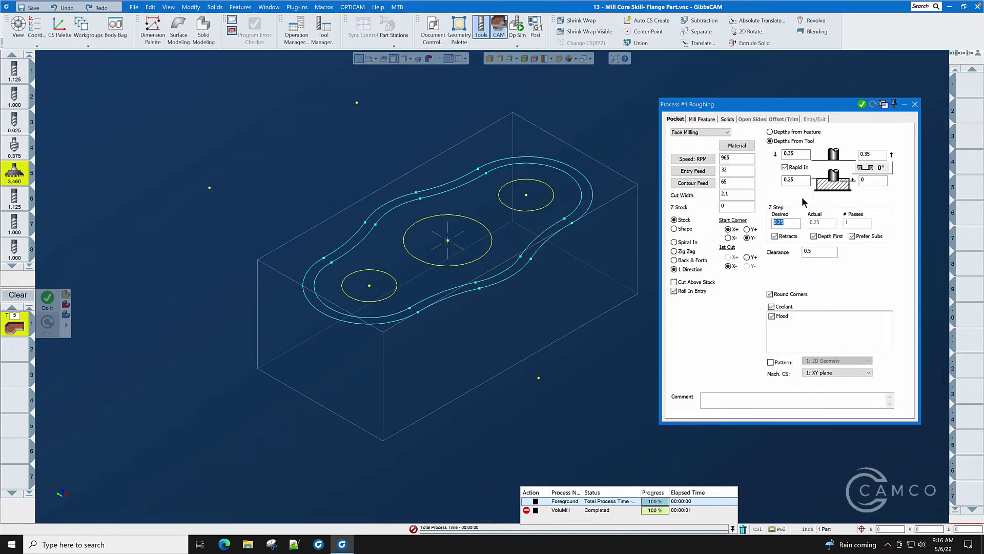
text(.1)
double_click(819, 251)
Check the stock settings, then generate the face-milling roughing toolpath as operation 1.
click(434, 29)
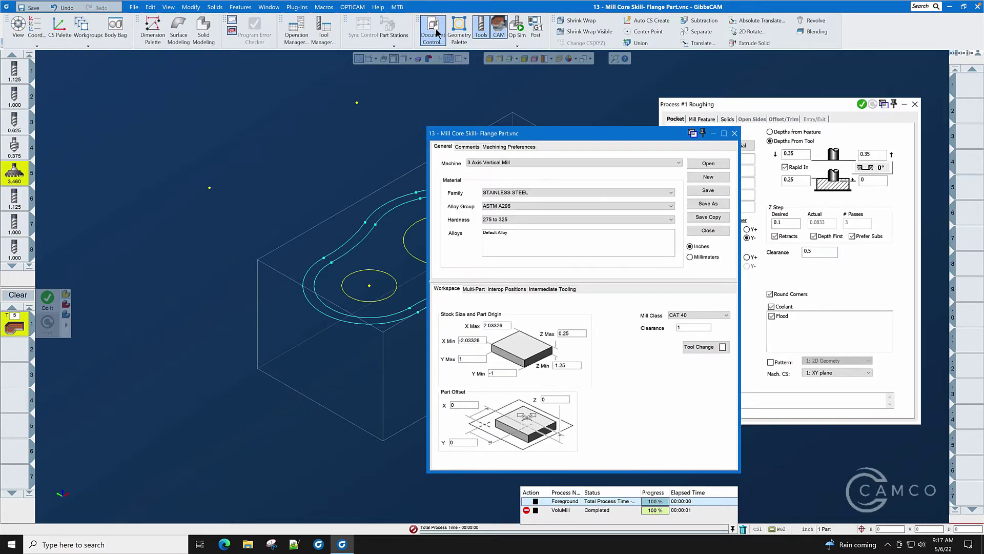
click(435, 29)
click(862, 105)
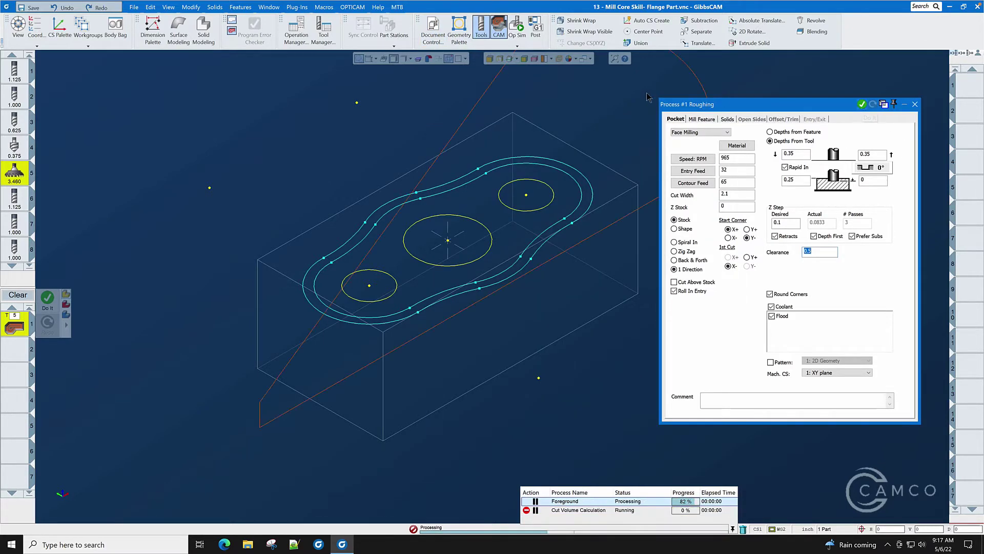
click(915, 105)
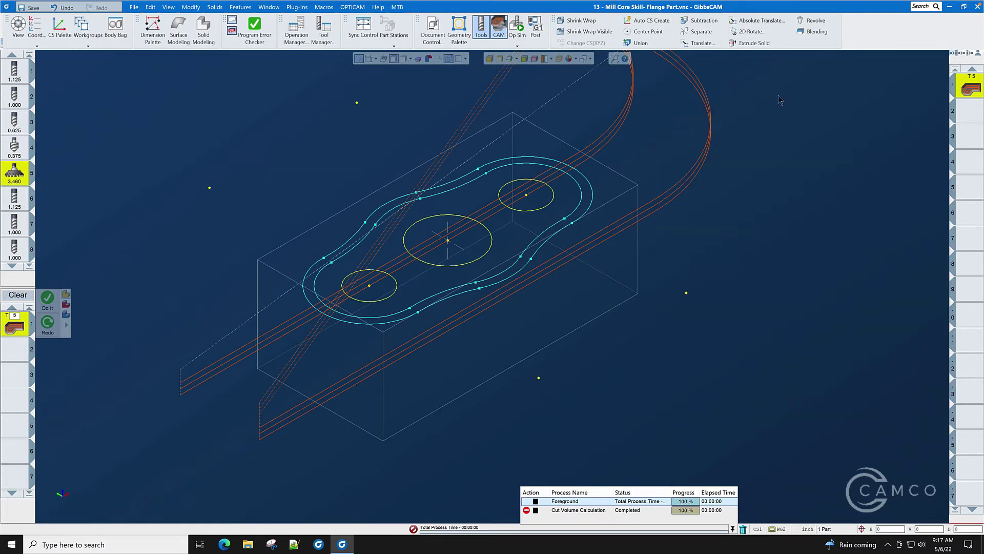
click(517, 29)
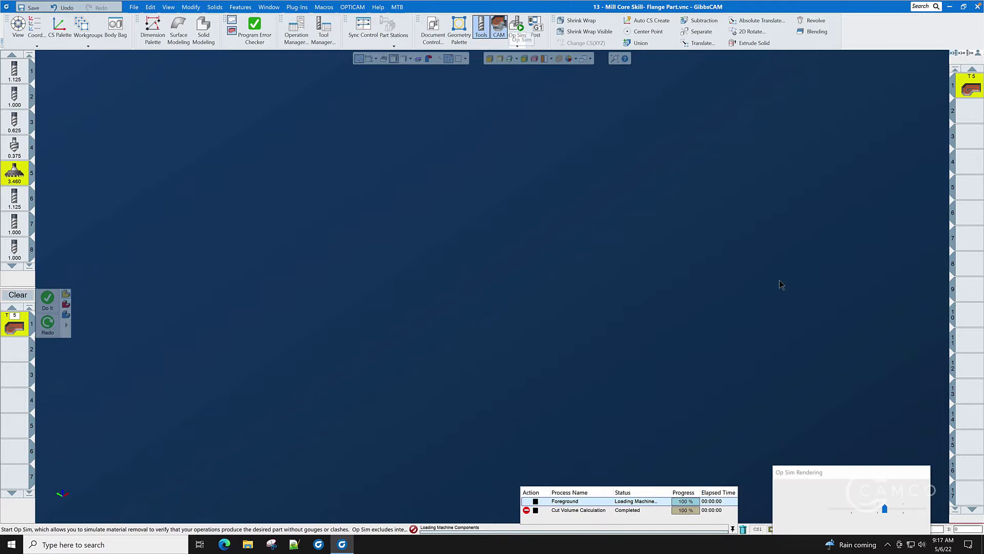
click(890, 498)
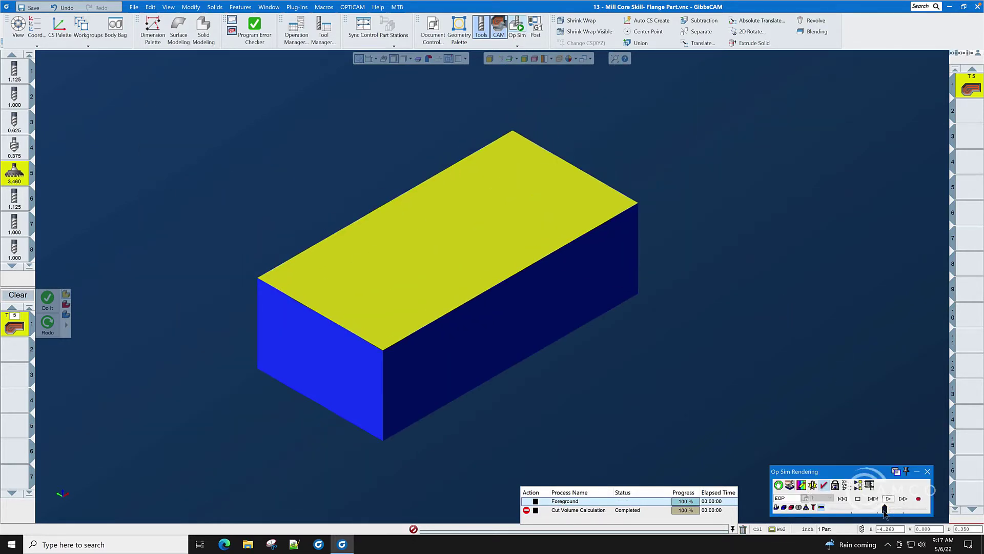
drag(885, 509, 860, 513)
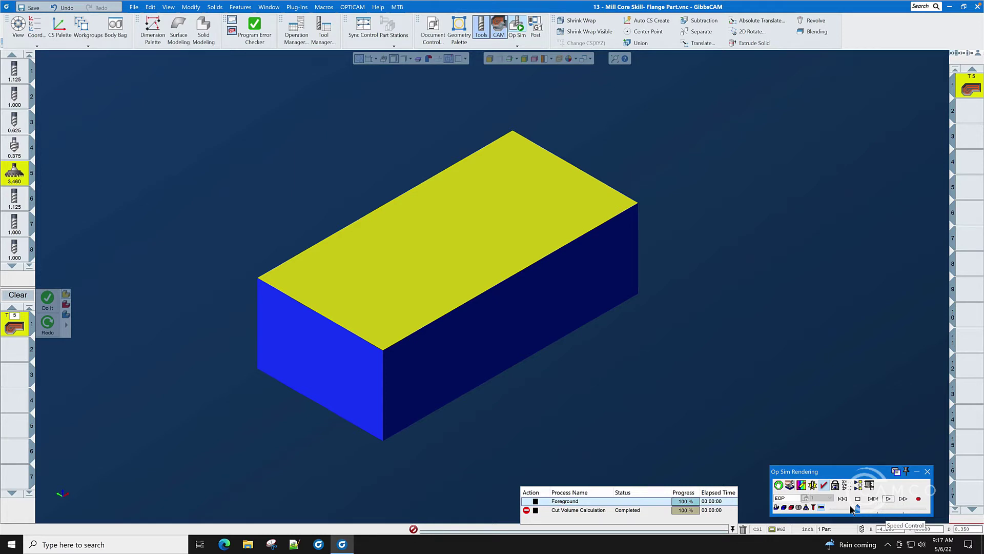
click(889, 500)
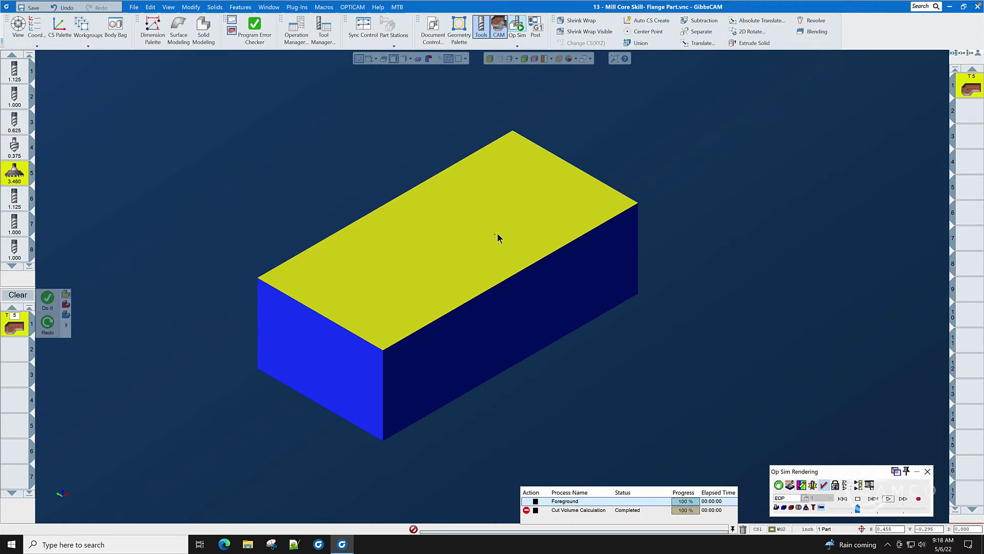
click(302, 7)
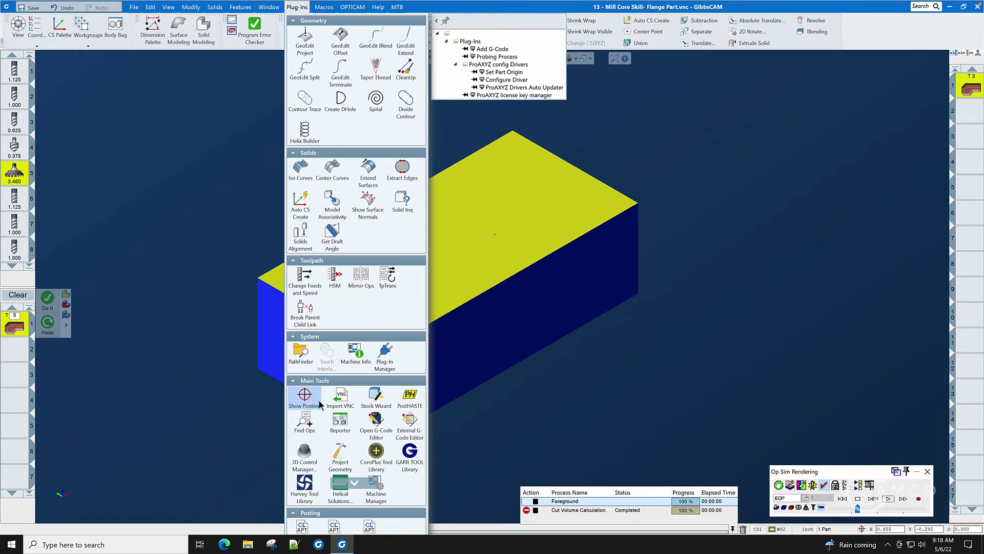
click(706, 409)
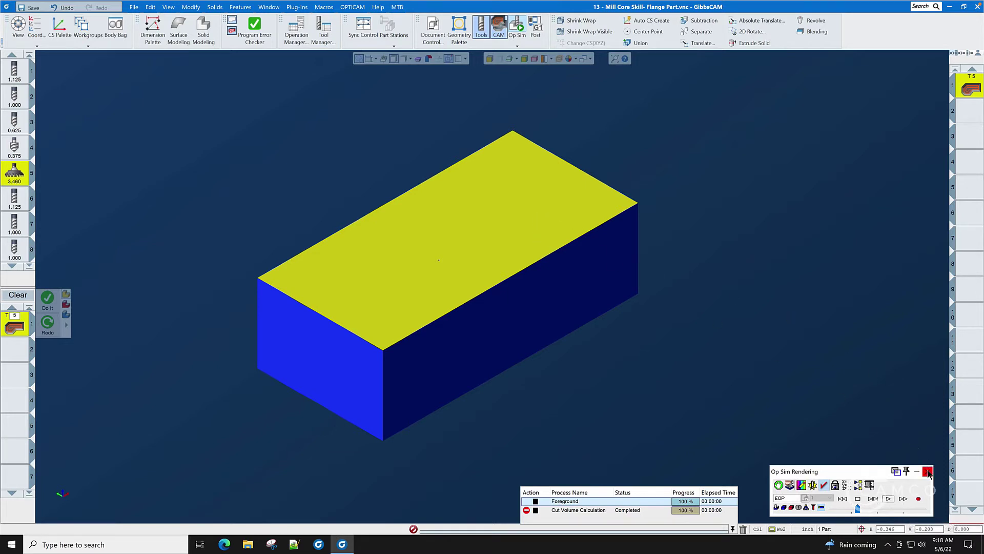
click(927, 472)
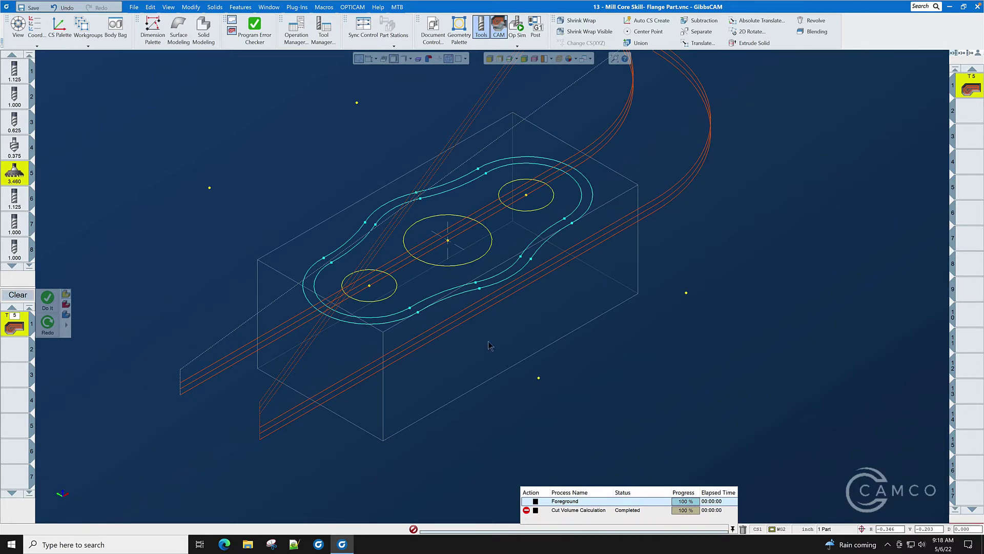
Clear the operation list and start a new process with tool 12, the 0.500 Rough Endmill.
click(9, 297)
mouse_move(15, 225)
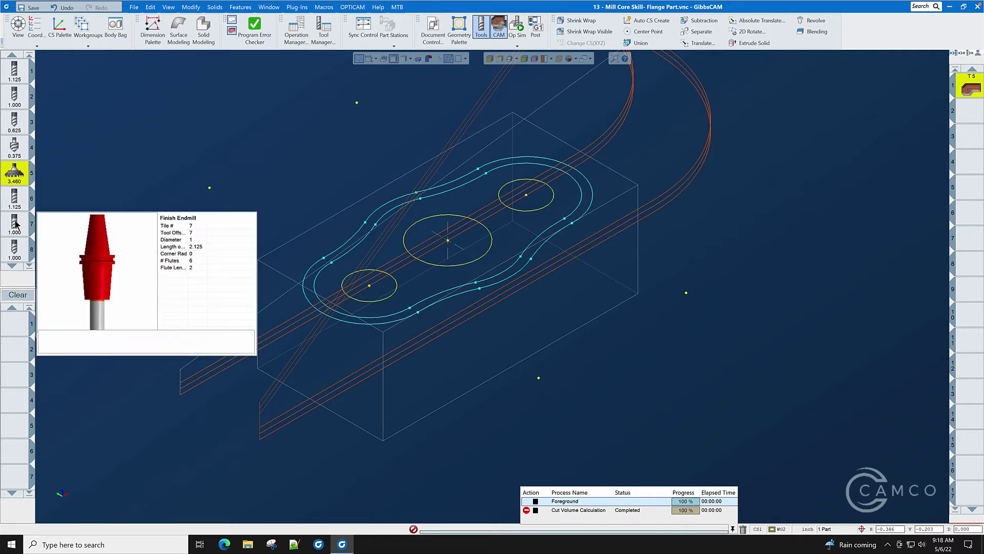
scroll(16, 224, down, 3)
scroll(15, 225, down, 1)
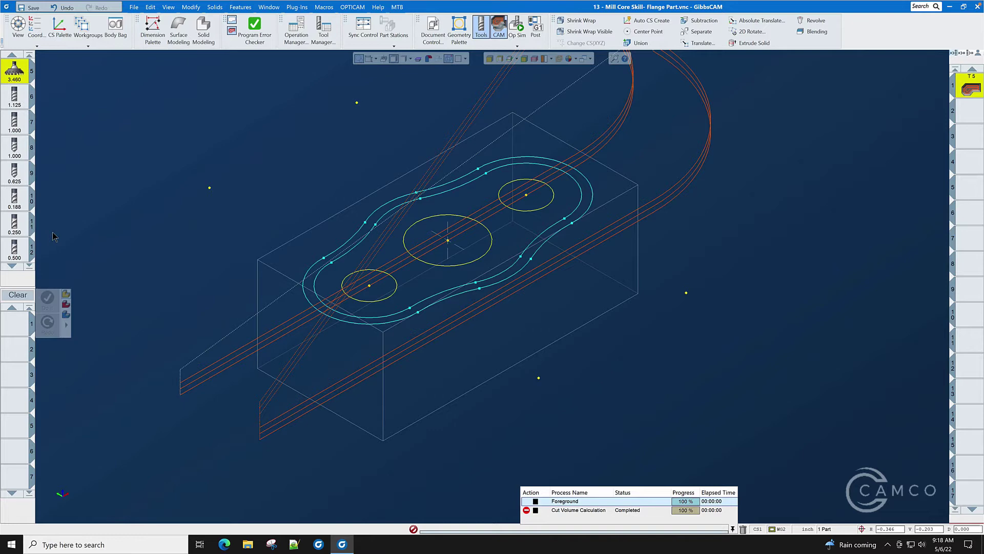
scroll(43, 230, up, 2)
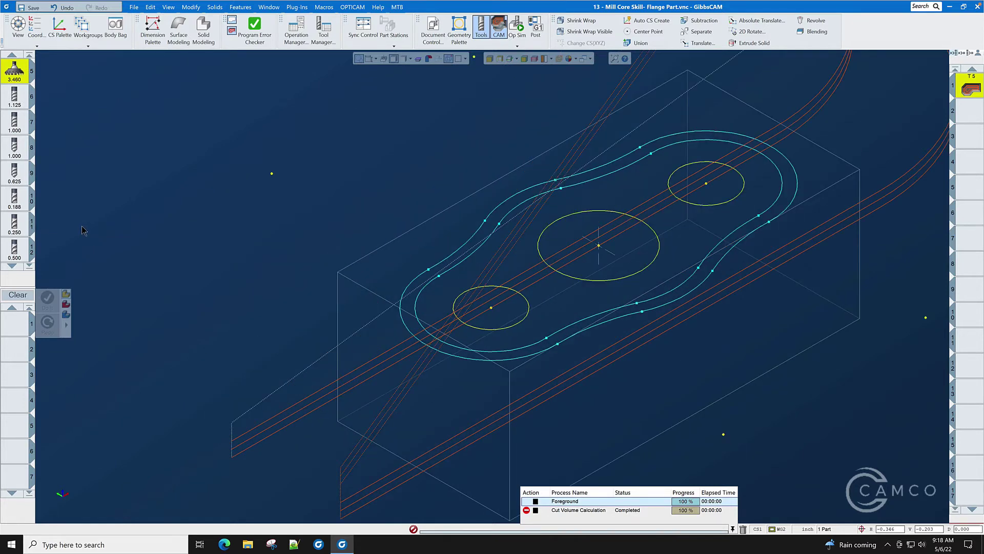
scroll(82, 230, up, 1)
scroll(82, 230, down, 1)
mouse_move(21, 252)
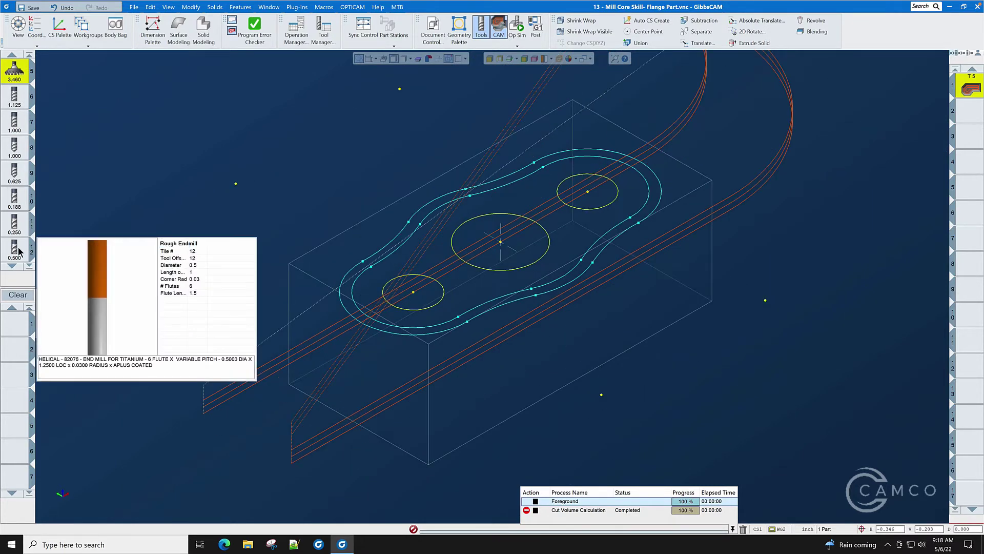
scroll(18, 246, down, 2)
scroll(17, 232, up, 1)
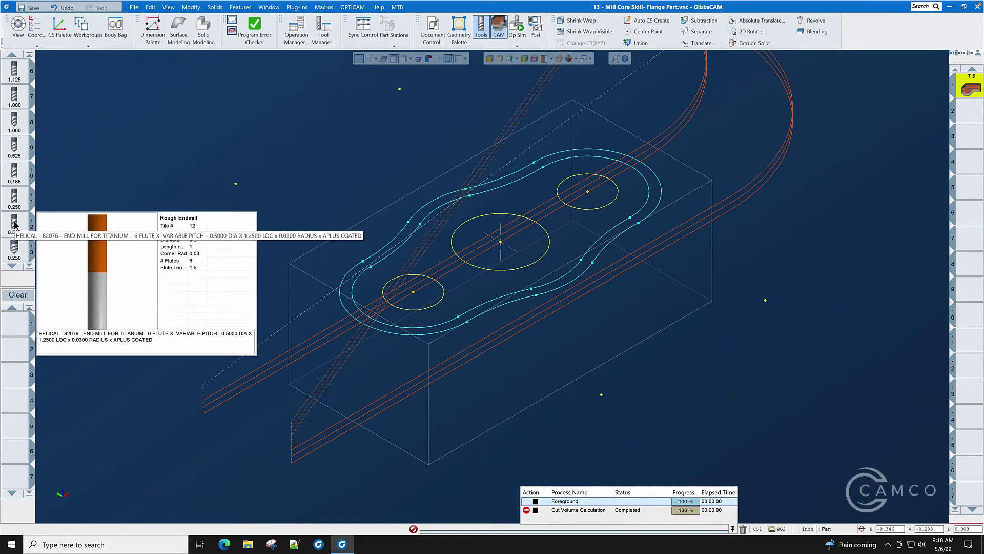
drag(14, 224, 19, 326)
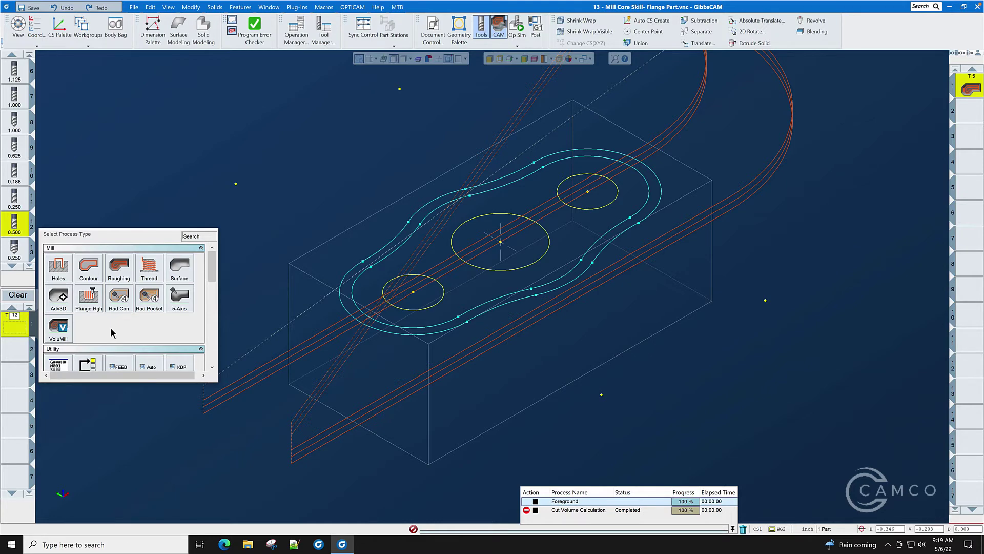
Add a VoluMill process for tool 12 and open its Technology Expert.
double_click(65, 330)
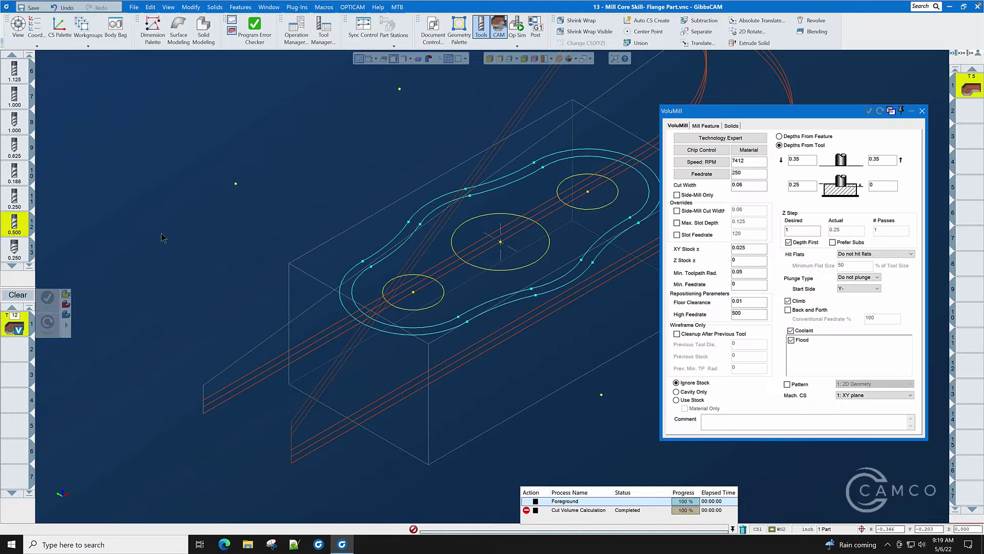
middle_drag(111, 263, 169, 284)
middle_drag(248, 272, 314, 204)
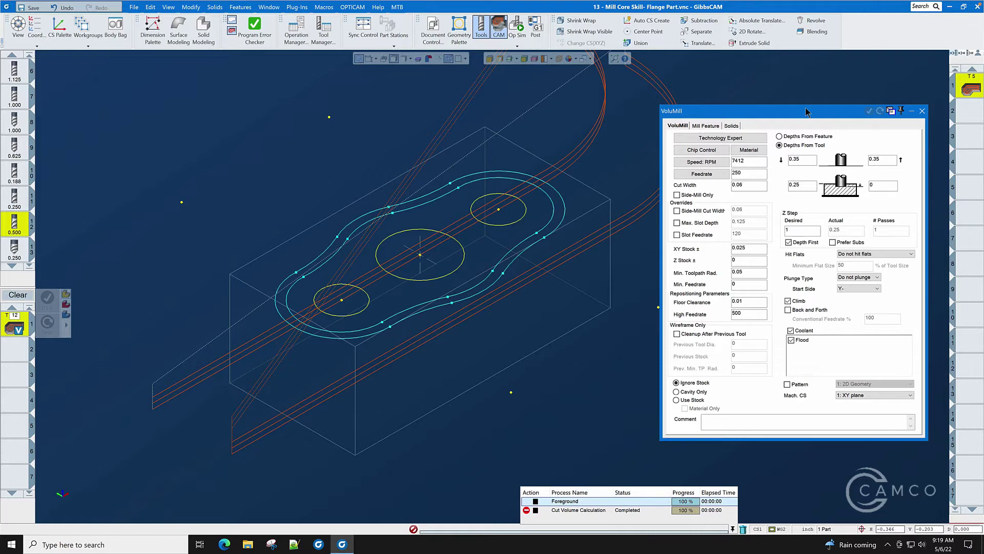
click(724, 140)
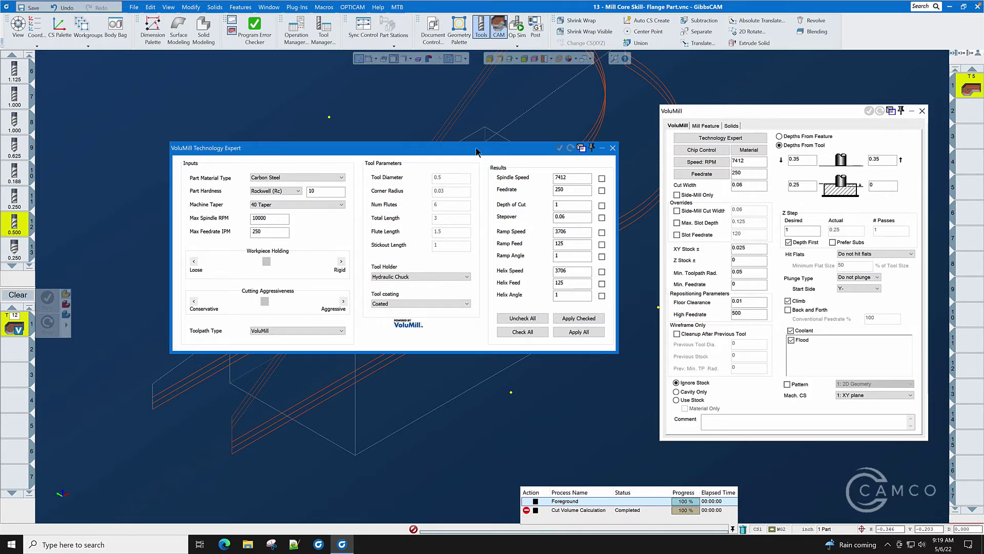
Confirm Carbon Steel, Rockwell (Rc) hardness and 40 Taper, and adjust holding and aggressiveness sliders.
click(324, 183)
click(322, 171)
click(298, 191)
click(316, 168)
click(341, 204)
click(287, 218)
double_click(274, 218)
double_click(269, 231)
click(285, 266)
drag(286, 265, 265, 266)
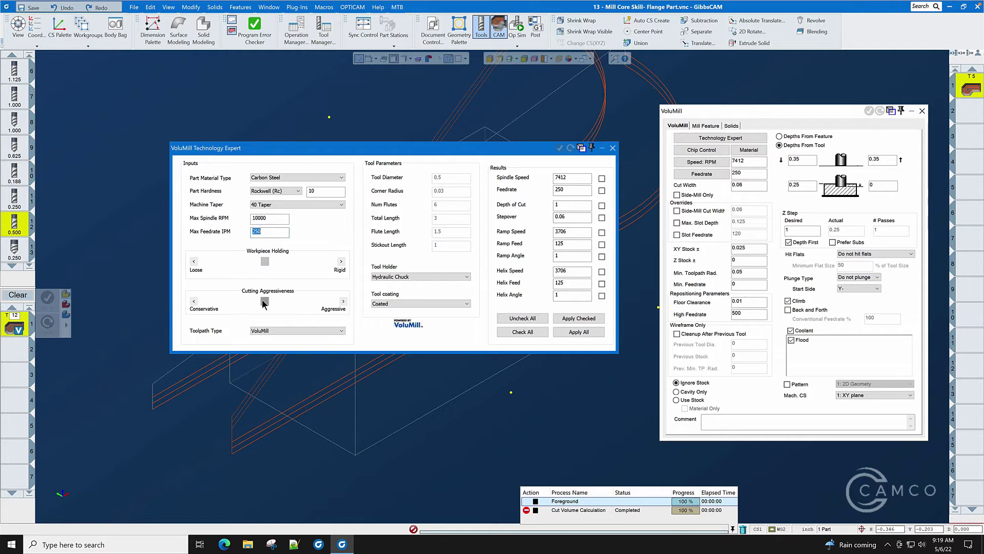
mouse_move(264, 301)
mouse_down()
mouse_move(335, 302)
mouse_move(213, 300)
mouse_move(281, 301)
mouse_move(264, 303)
mouse_up()
Keep VoluMill toolpath, Hydraulic Chuck holder and Coated tool, then apply all recommendations (7412 RPM, feed 250).
click(340, 331)
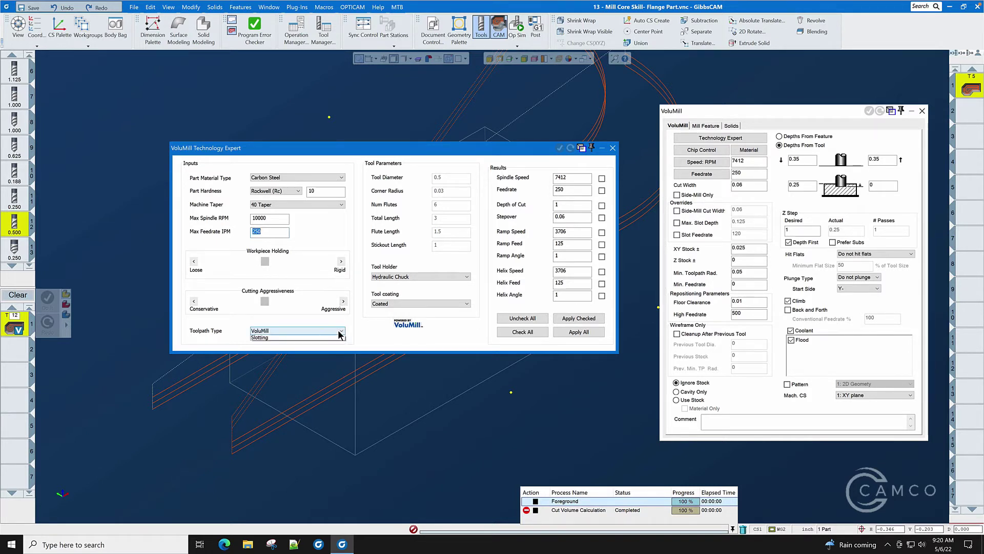
click(333, 338)
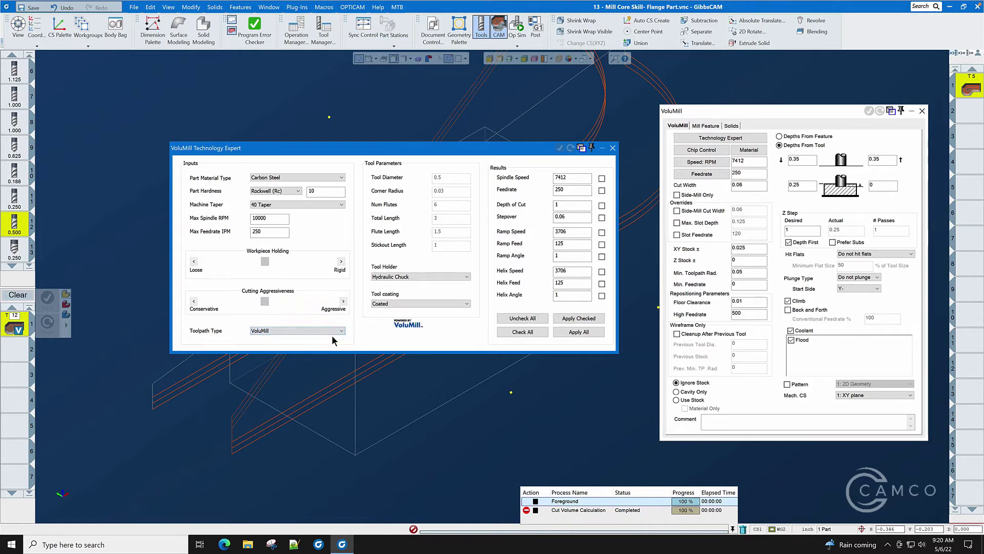
click(468, 279)
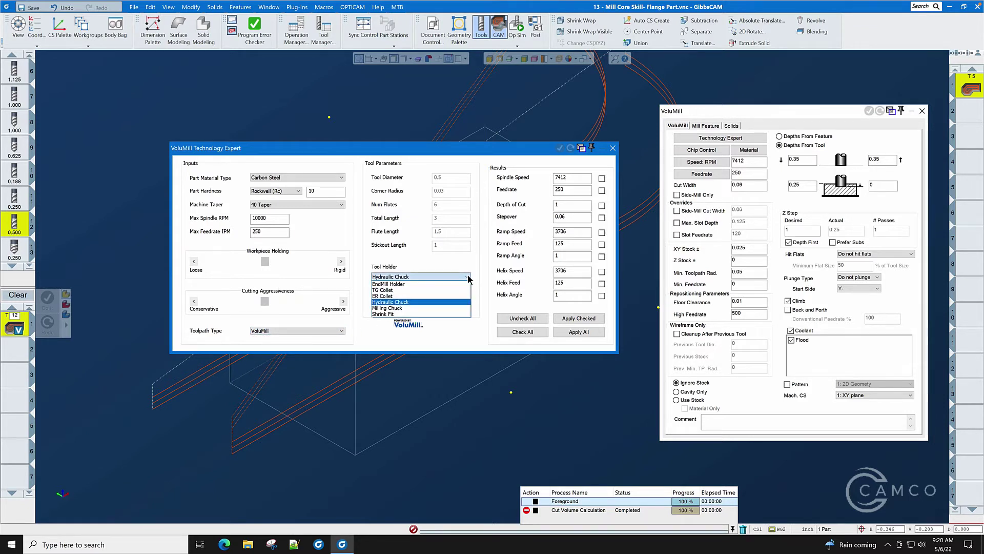
click(448, 304)
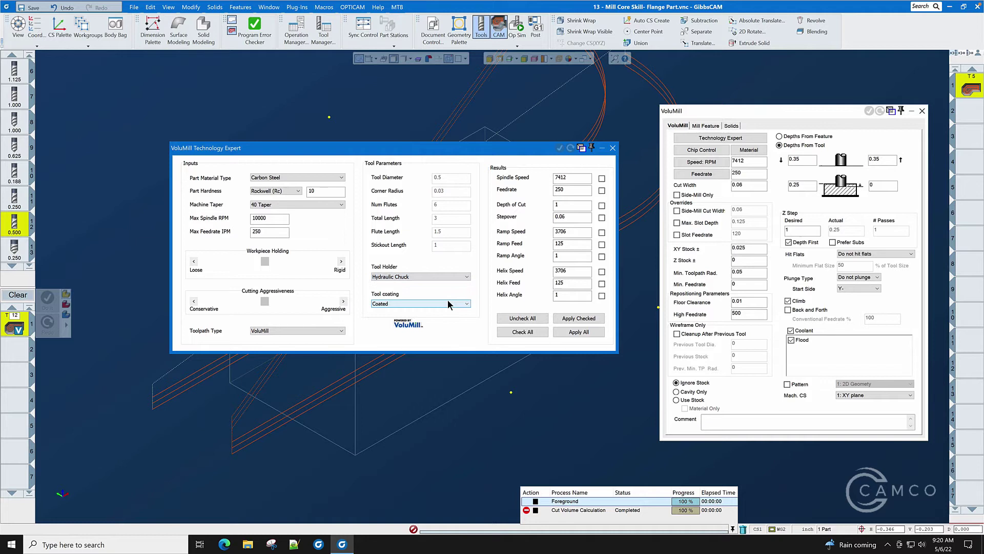
click(462, 302)
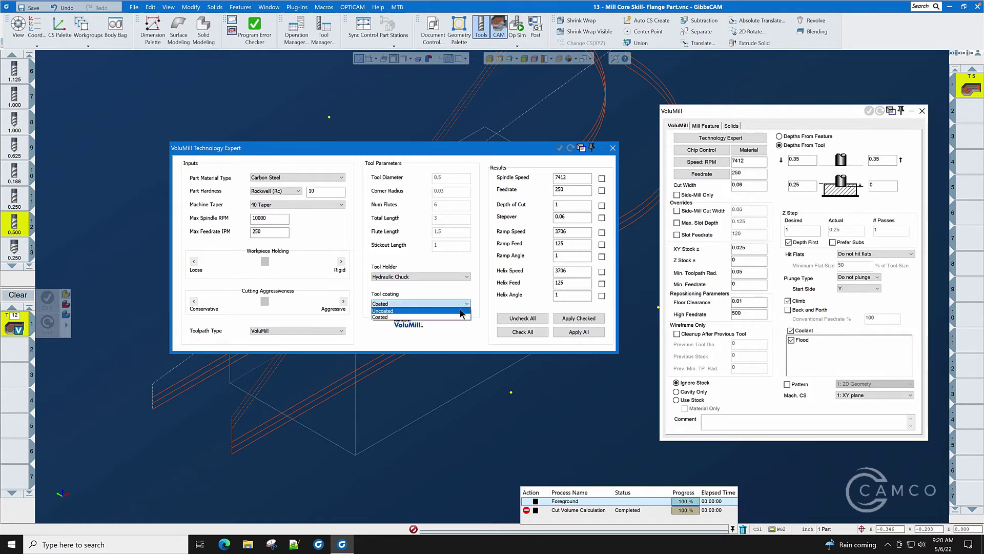
click(458, 317)
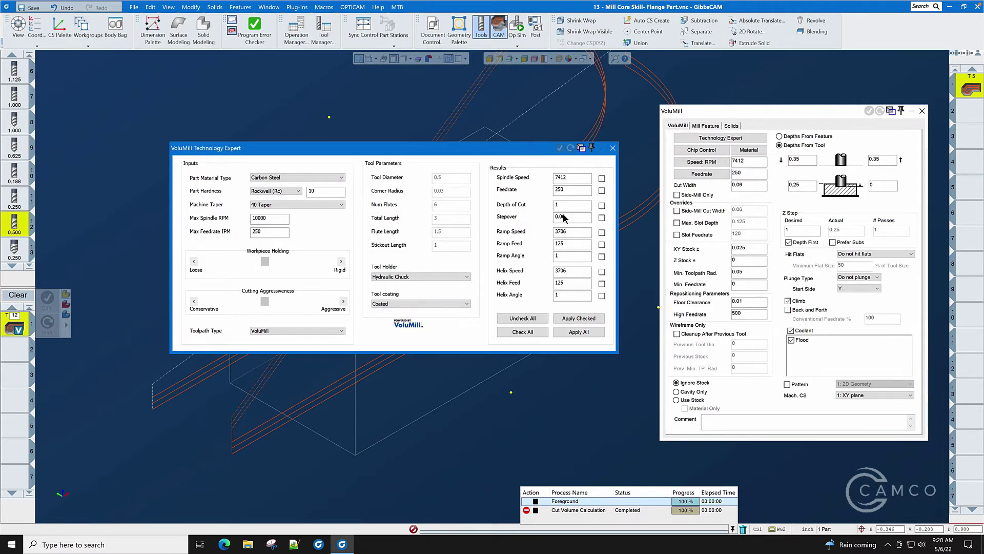
double_click(569, 175)
double_click(569, 205)
click(583, 331)
Close Technology Expert and set the VoluMill depths to 0 and -1.28 for two 0.64 passes.
click(612, 148)
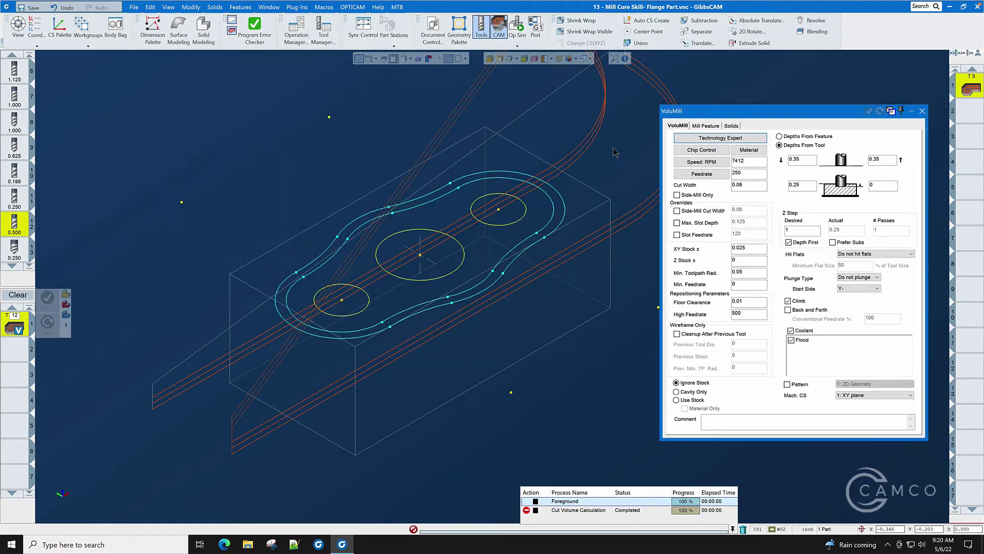
double_click(805, 186)
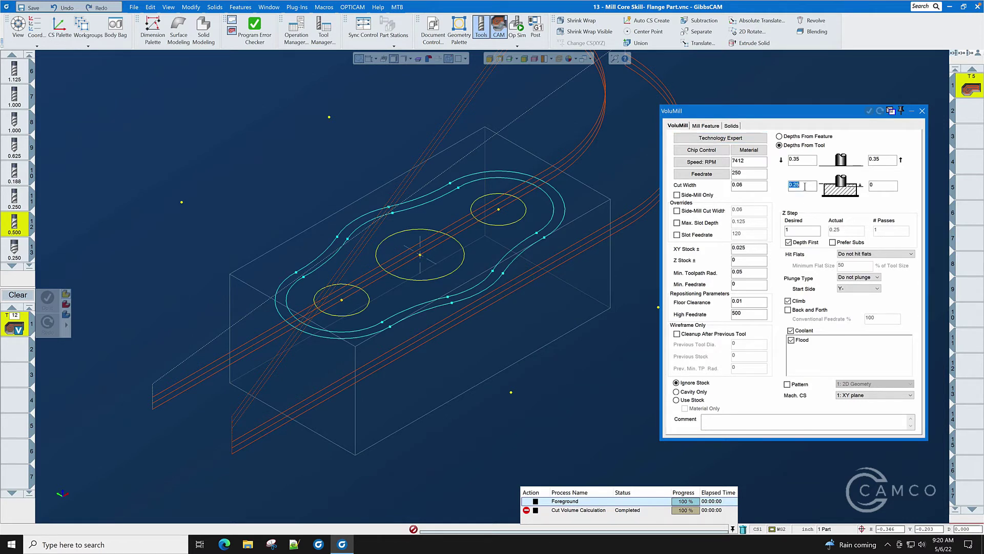
text(0)
double_click(885, 185)
click(806, 231)
mouse_move(14, 225)
Set Cavity Only on the outer contour, 0.225 minimum radius and Helix plunge, then generate the toolpath.
click(676, 391)
click(368, 216)
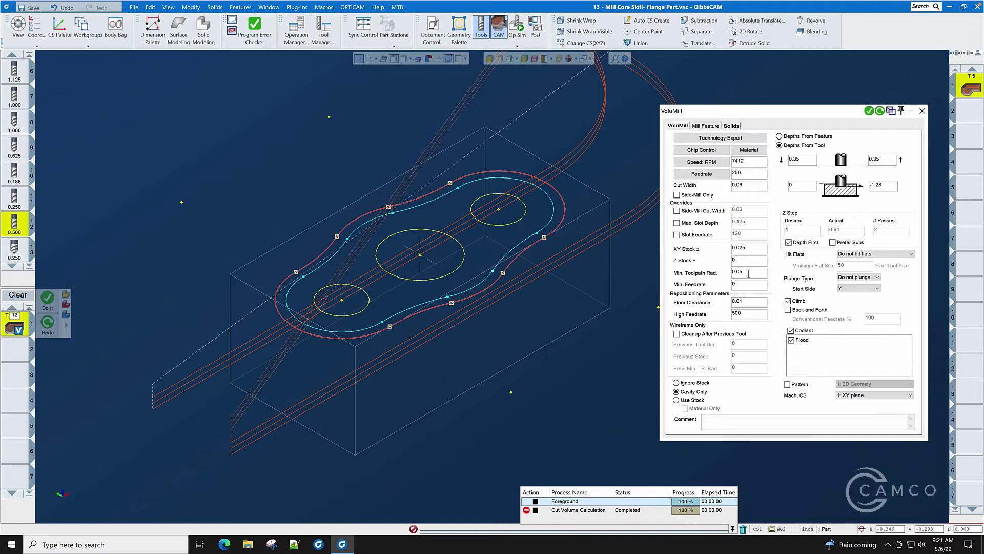
double_click(749, 274)
key(BackSpace)
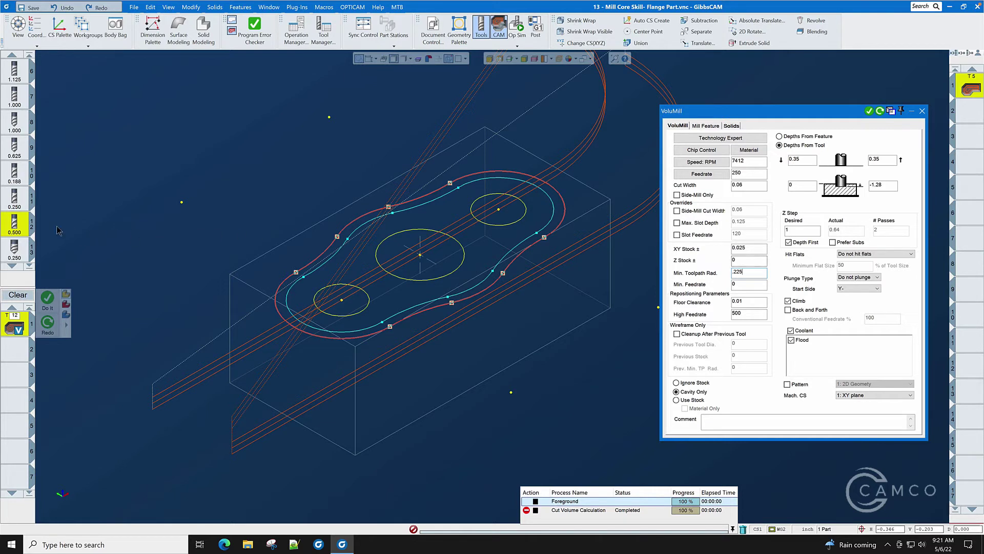
mouse_move(20, 226)
click(875, 279)
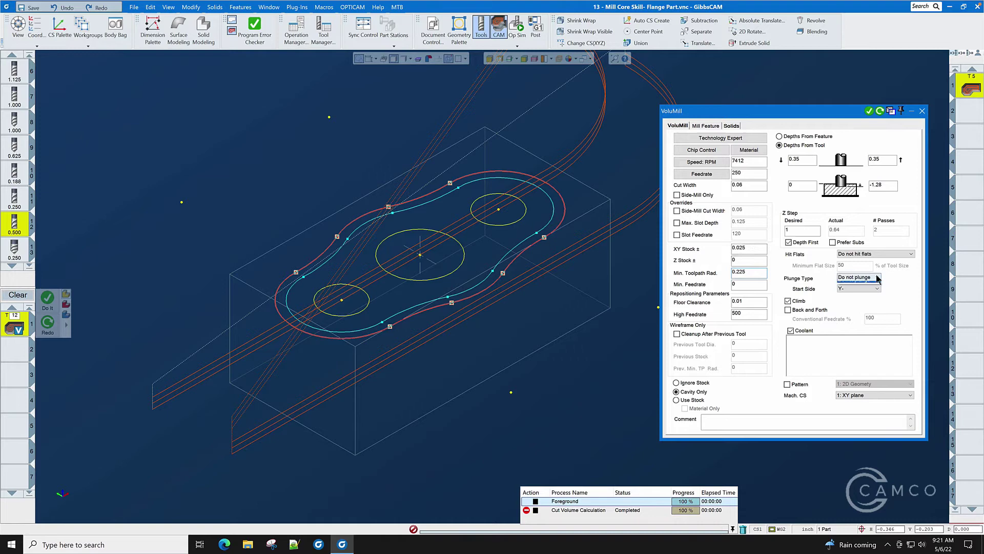
click(847, 284)
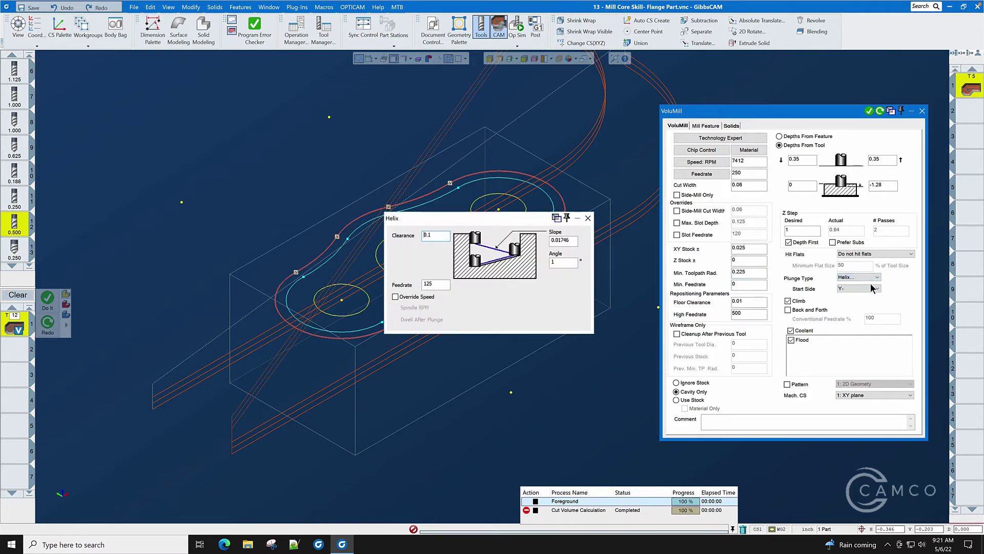
click(578, 218)
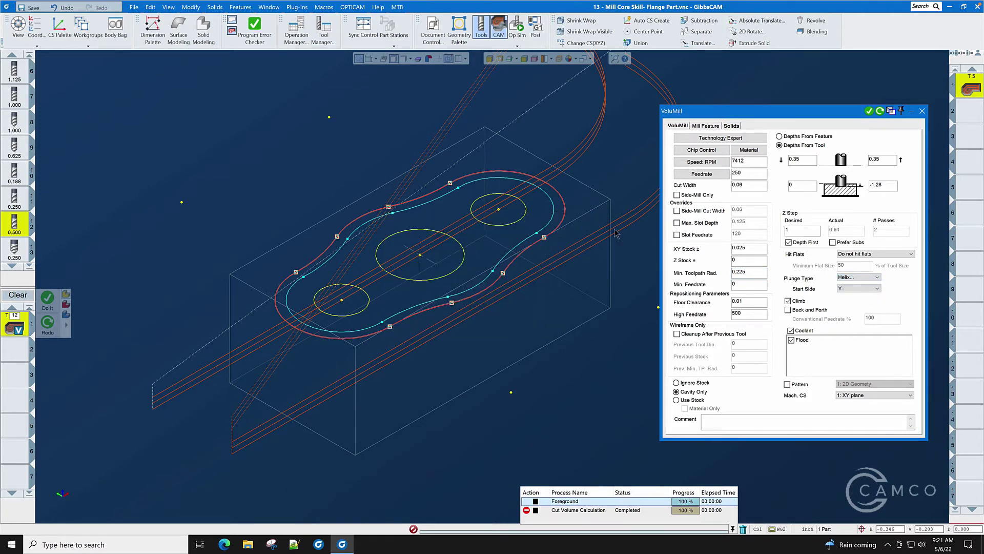
click(869, 111)
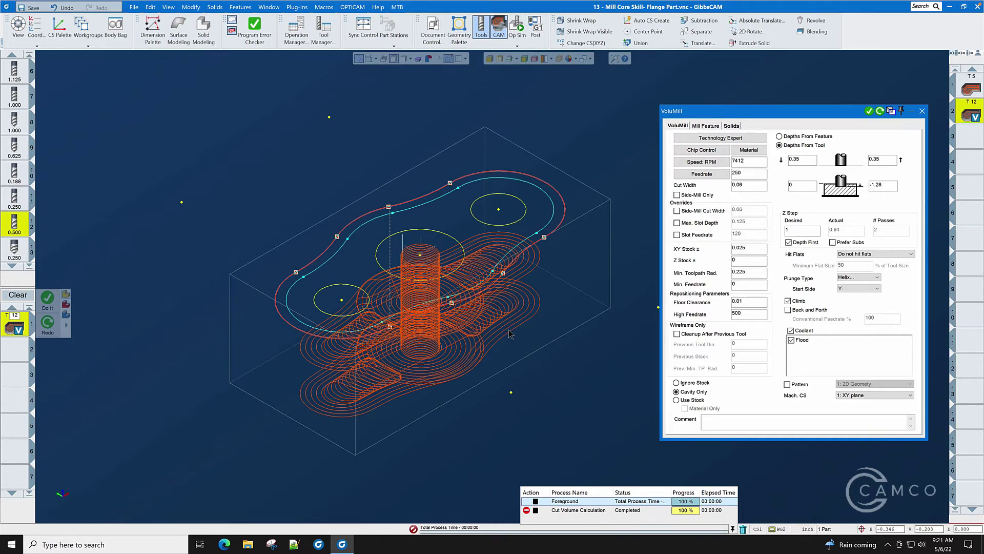
Close the VoluMill dialog and view the tool 12 roughing toolpath from the top.
click(922, 111)
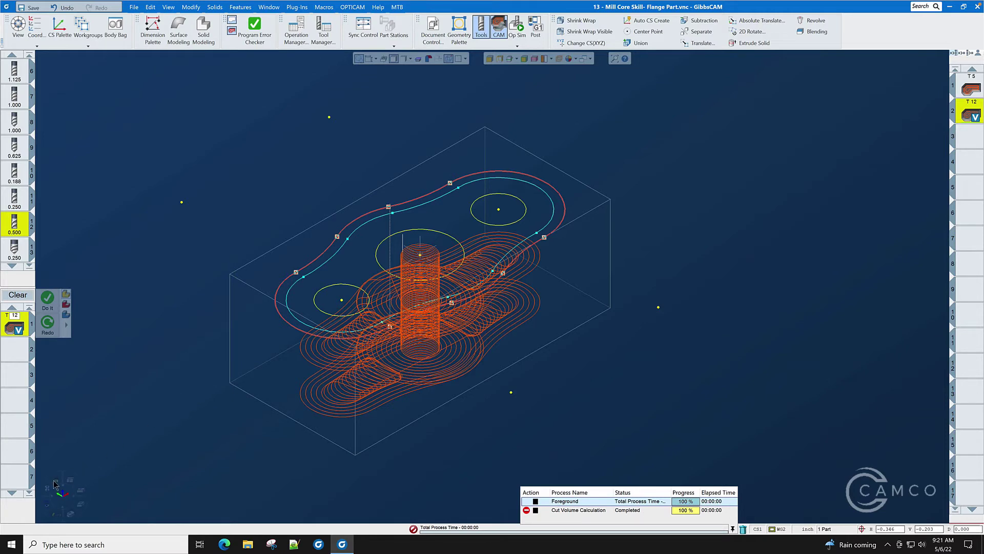
click(57, 481)
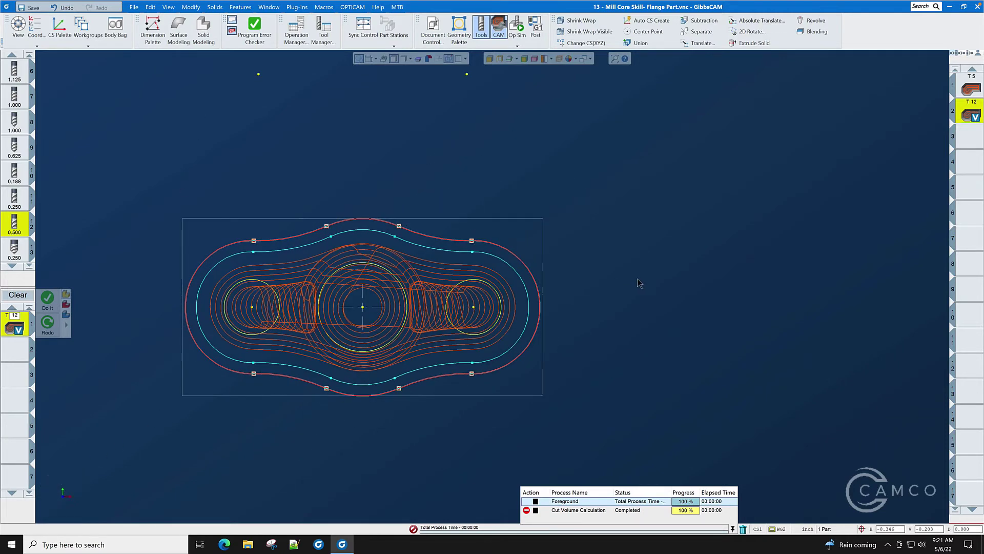
scroll(661, 277, down, 2)
scroll(662, 278, up, 1)
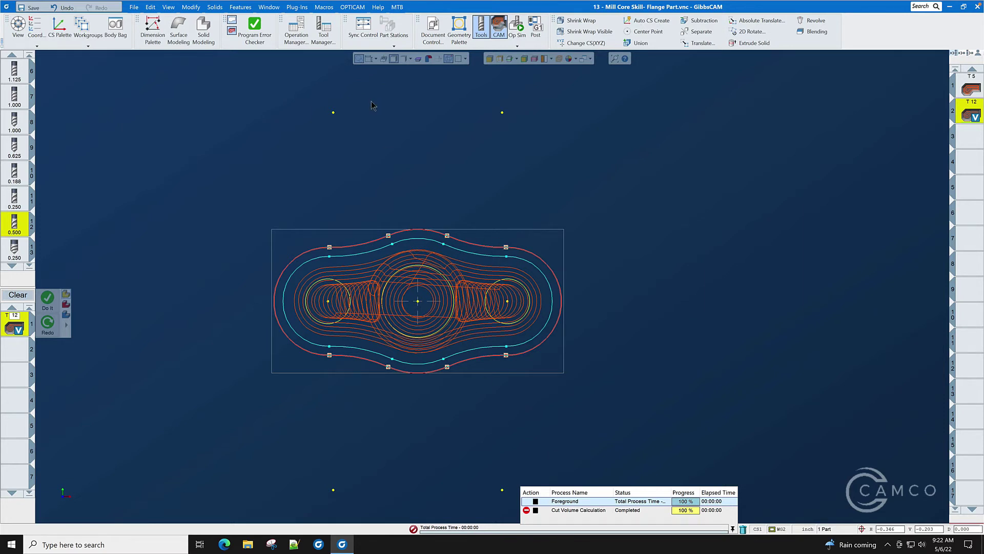
Drag a 4.2 by 2.2 box from the part origin around the whole flange outline.
click(462, 28)
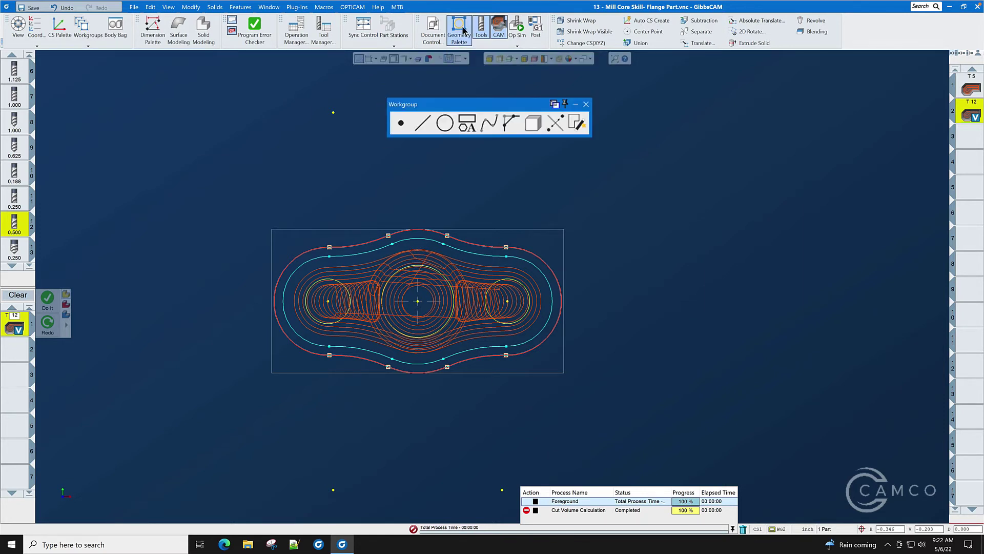
click(466, 123)
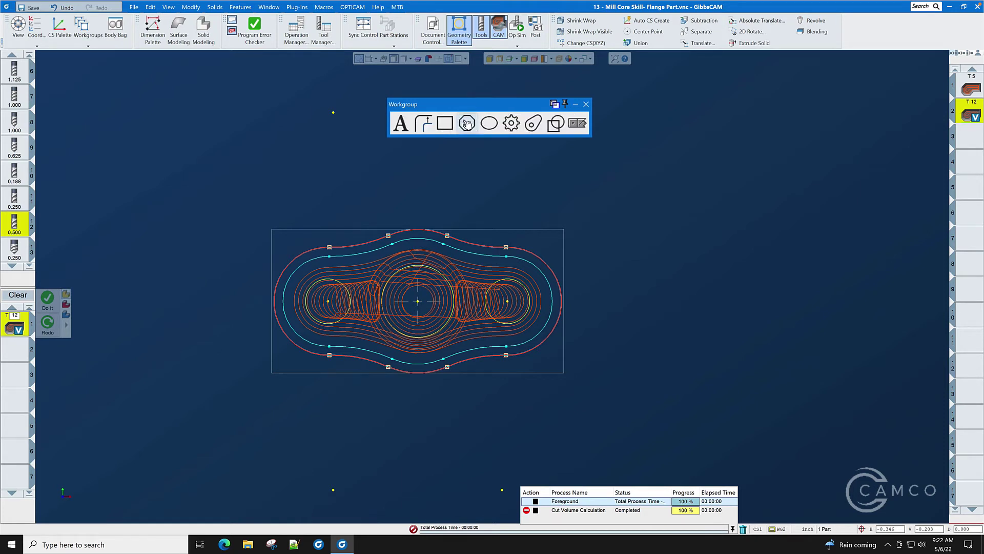
click(450, 123)
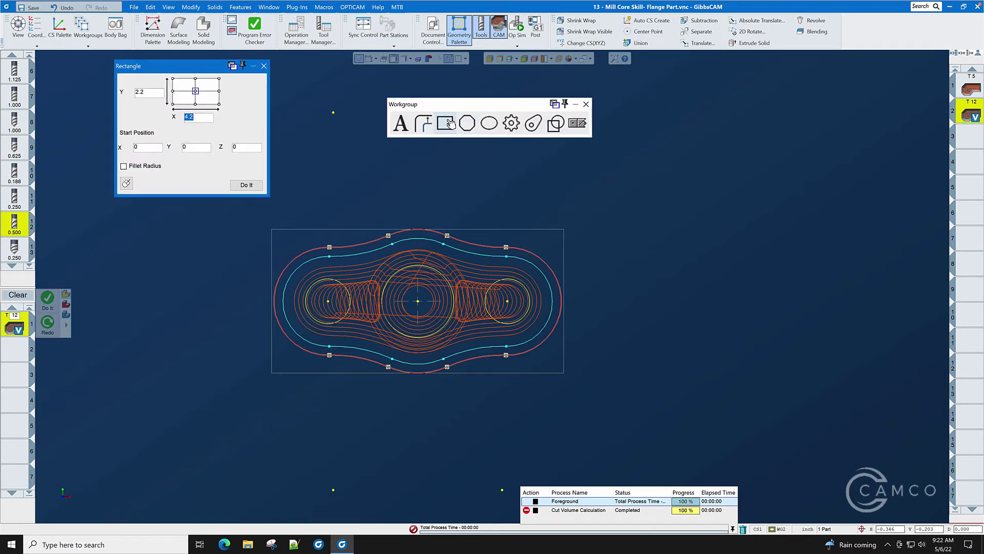
click(127, 183)
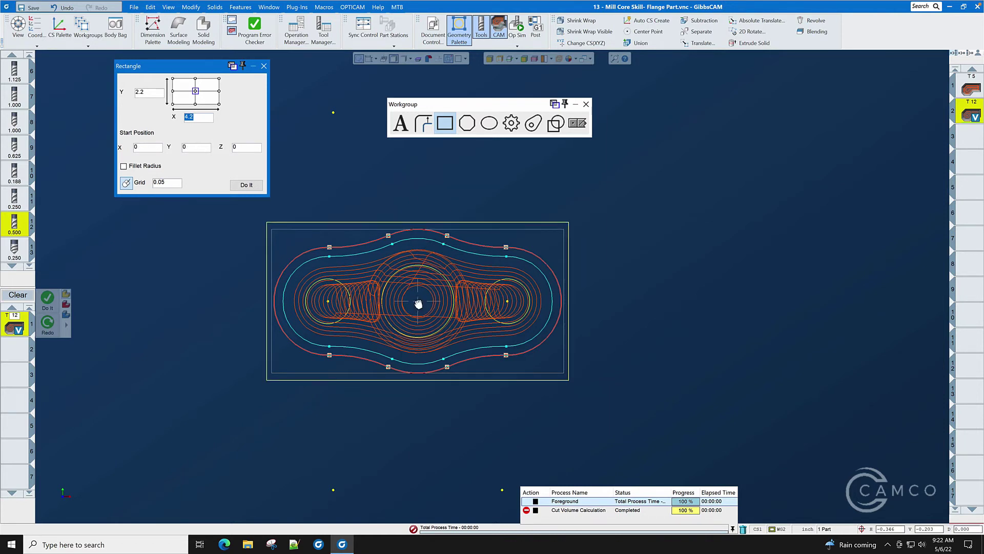
drag(418, 304, 570, 226)
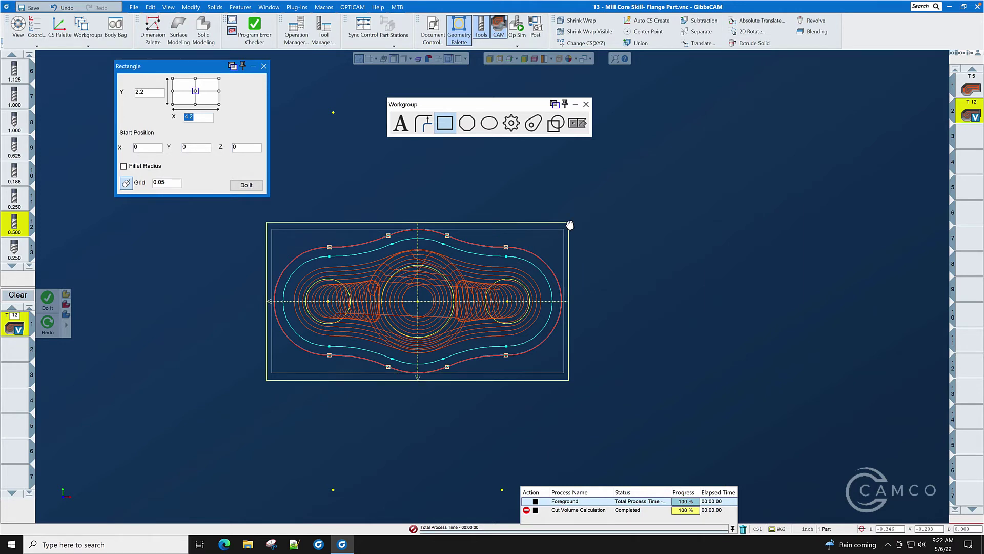
drag(570, 225, 571, 221)
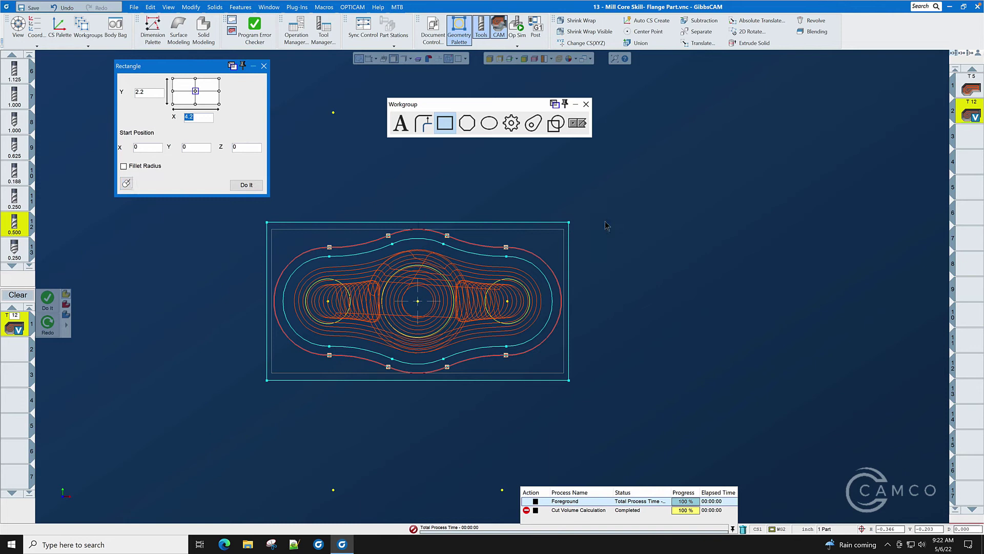
click(264, 66)
In isometric view, toggle the new rectangle's wall/air side with Modify > Toggle Wall/Air.
click(586, 104)
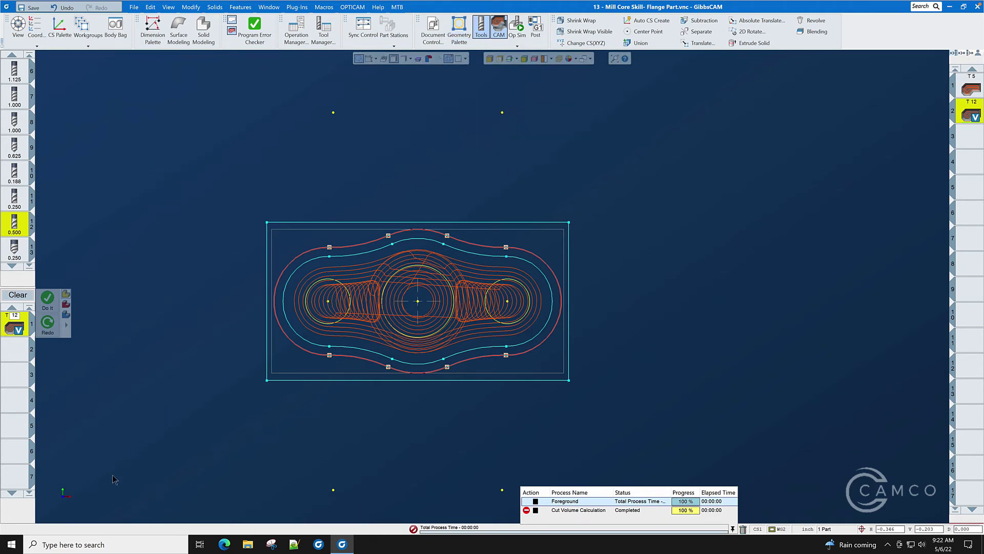
click(72, 514)
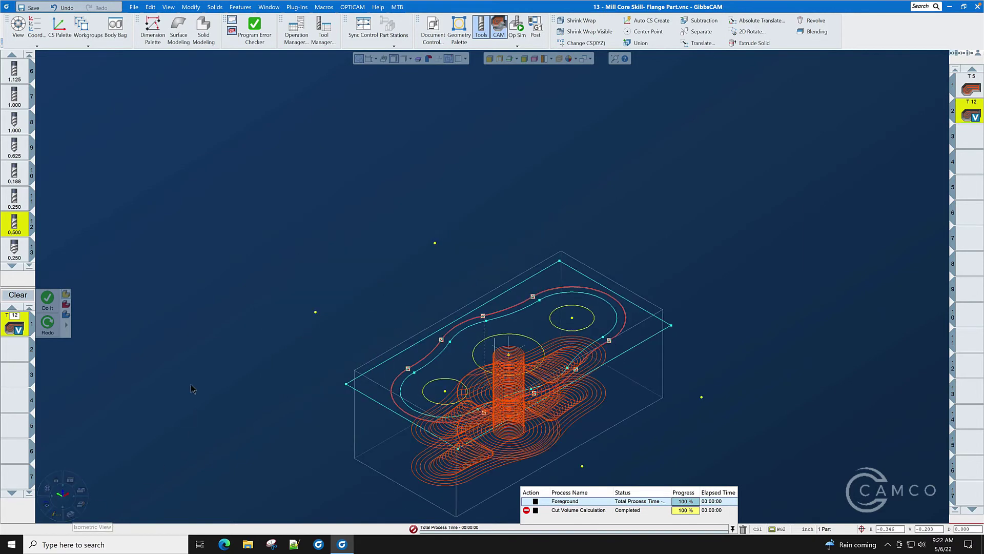
click(47, 491)
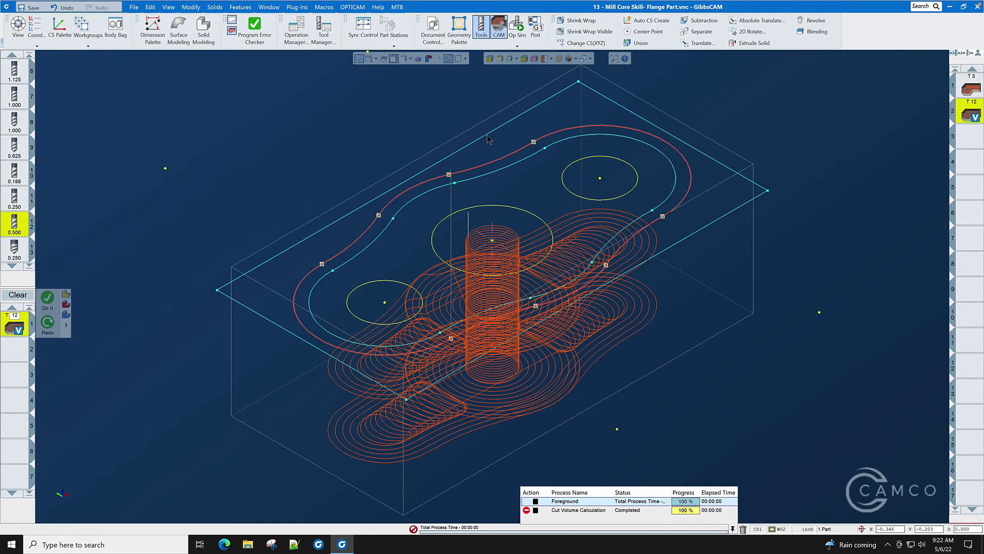
click(487, 136)
click(192, 8)
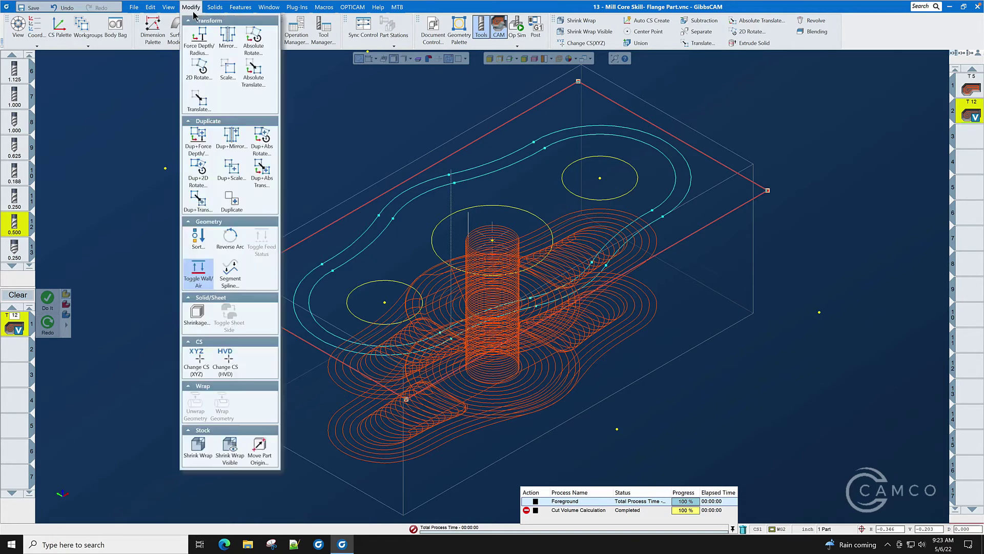
click(199, 271)
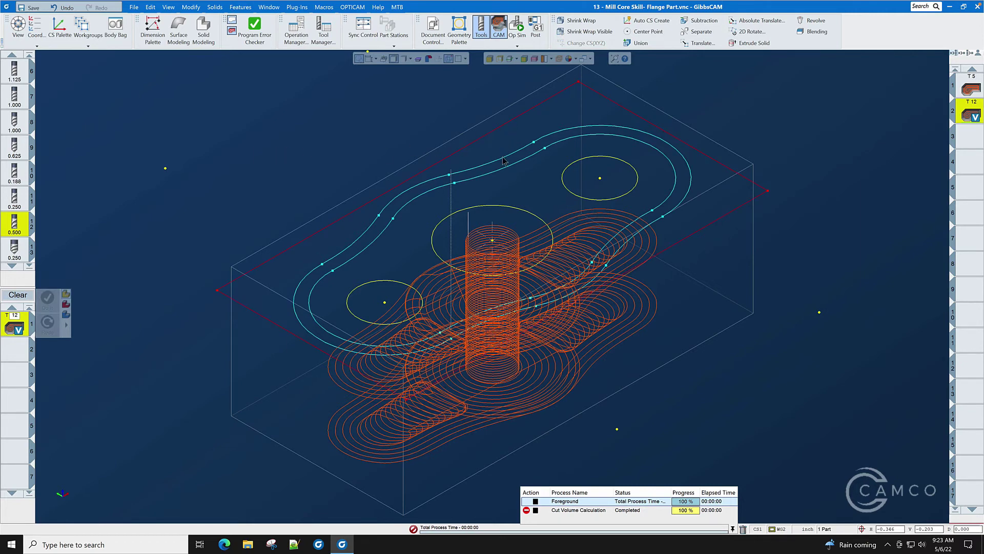
click(506, 125)
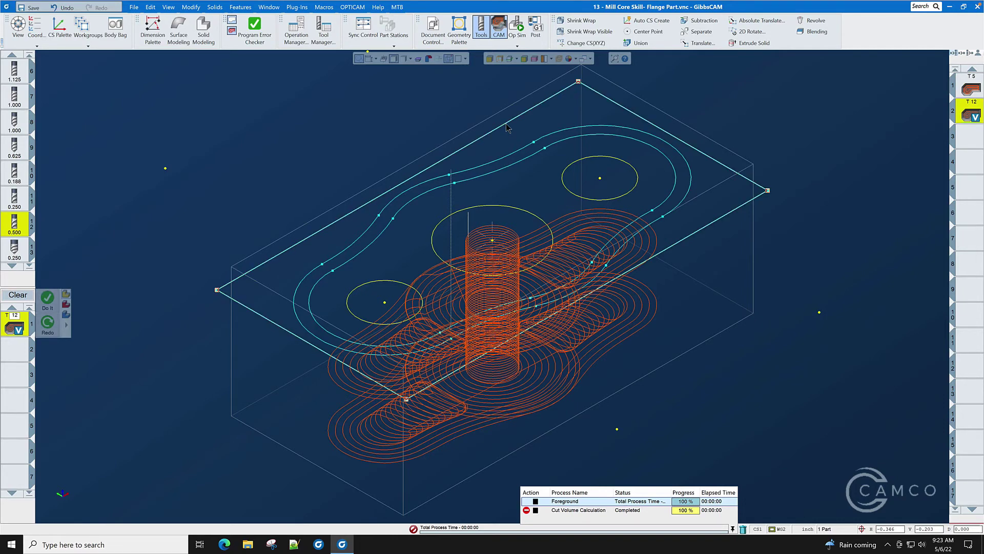
Create a T12 VoluMill process on rectangle and outer contour with Ignore Stock and Do not plunge.
click(501, 162)
double_click(20, 327)
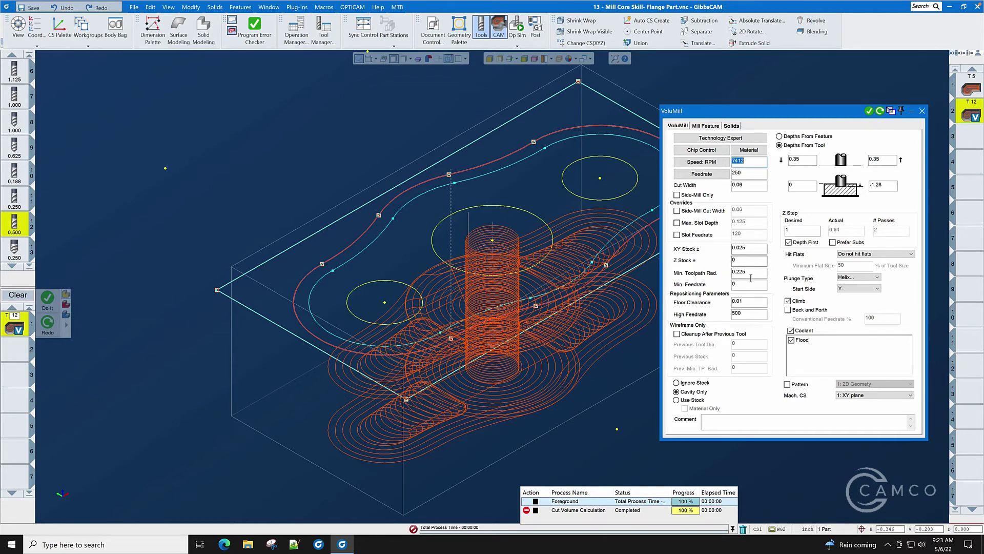
click(677, 383)
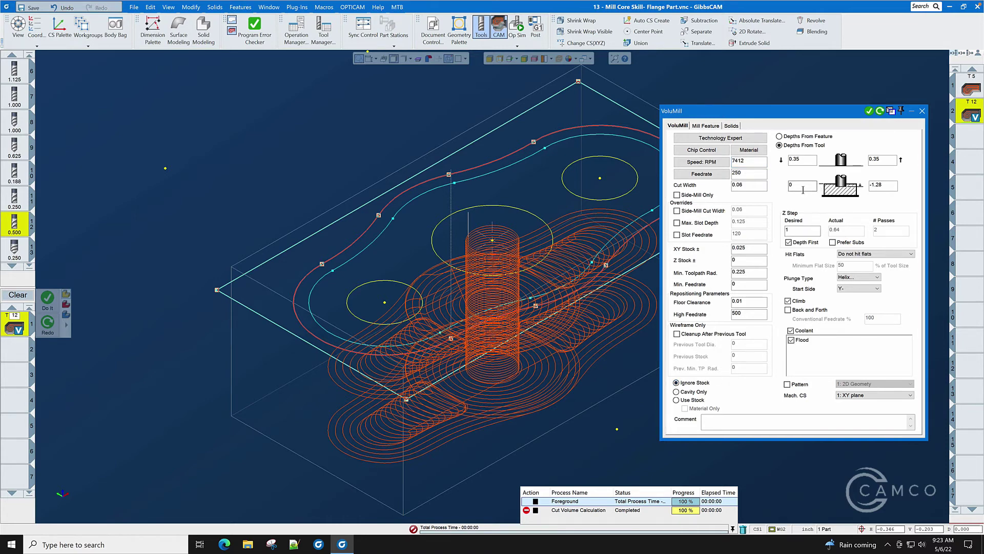
click(887, 185)
click(873, 278)
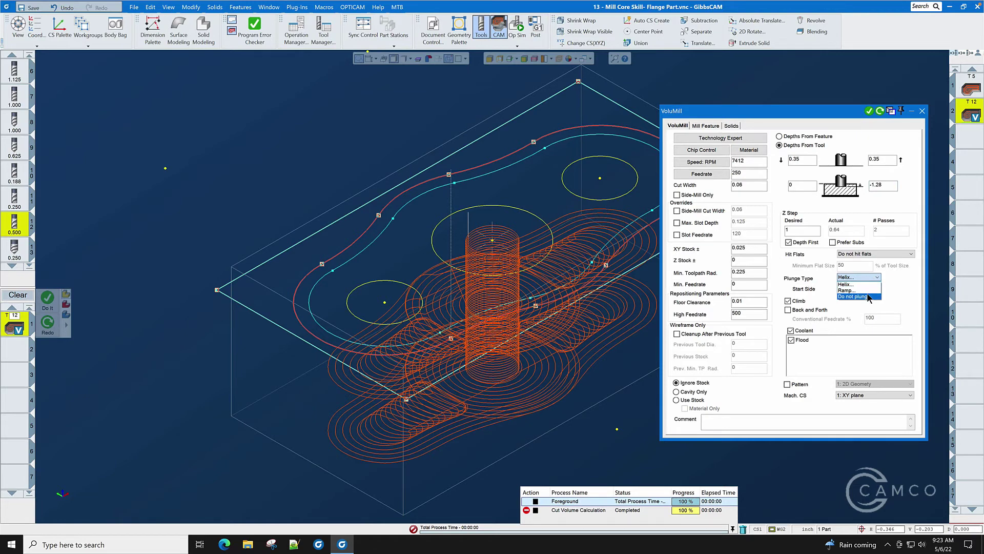
click(869, 297)
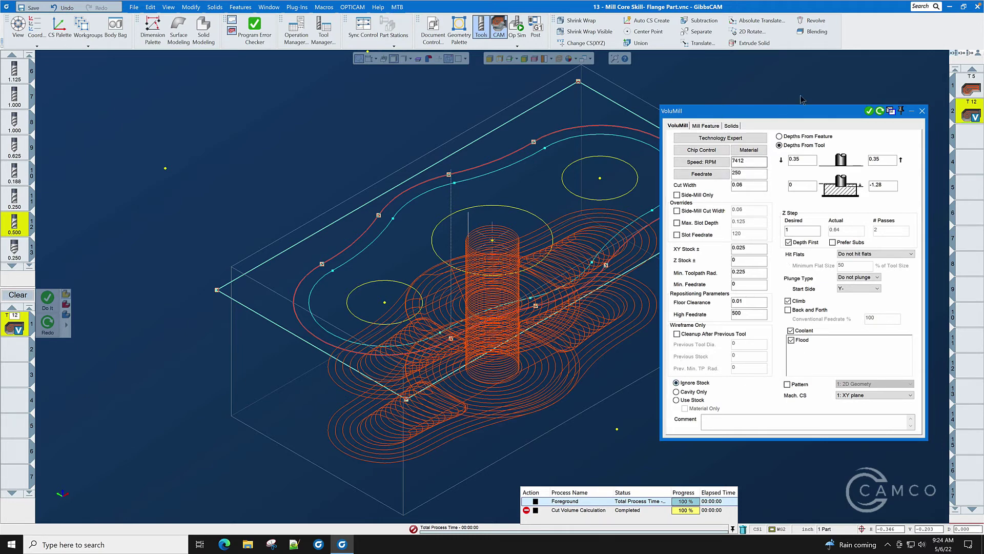
Generate the outside-boss toolpath, check it in top and isometric views, then open Op Sim.
click(869, 112)
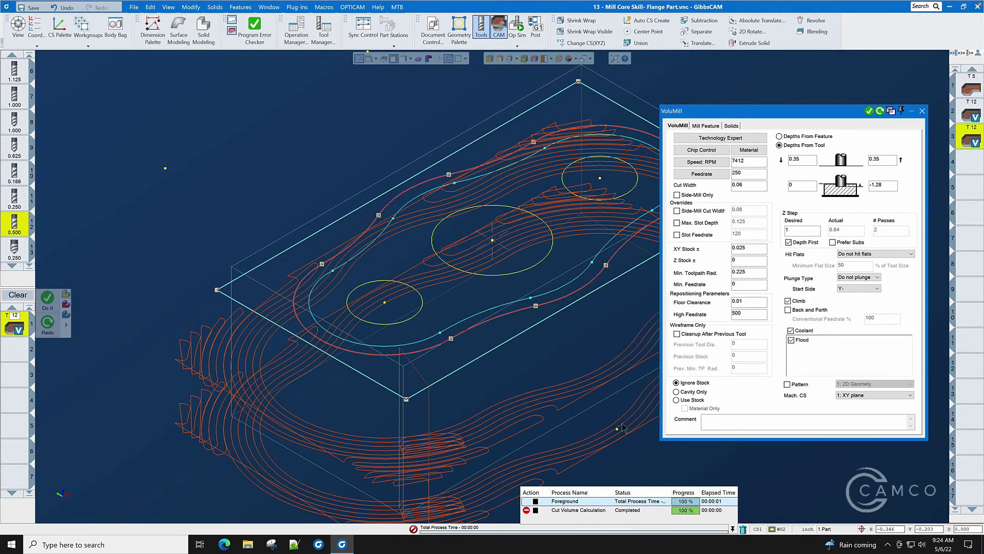
click(922, 111)
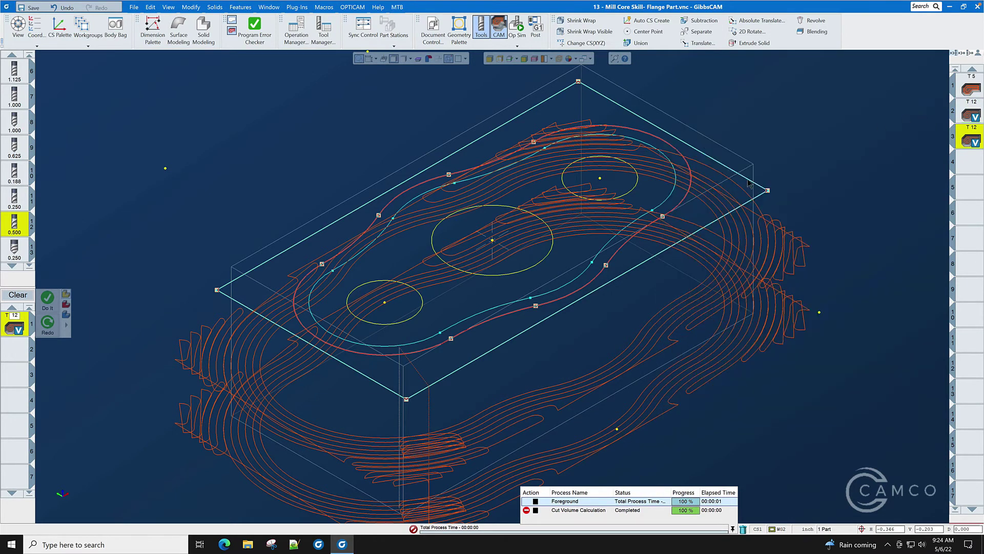
scroll(521, 243, down, 2)
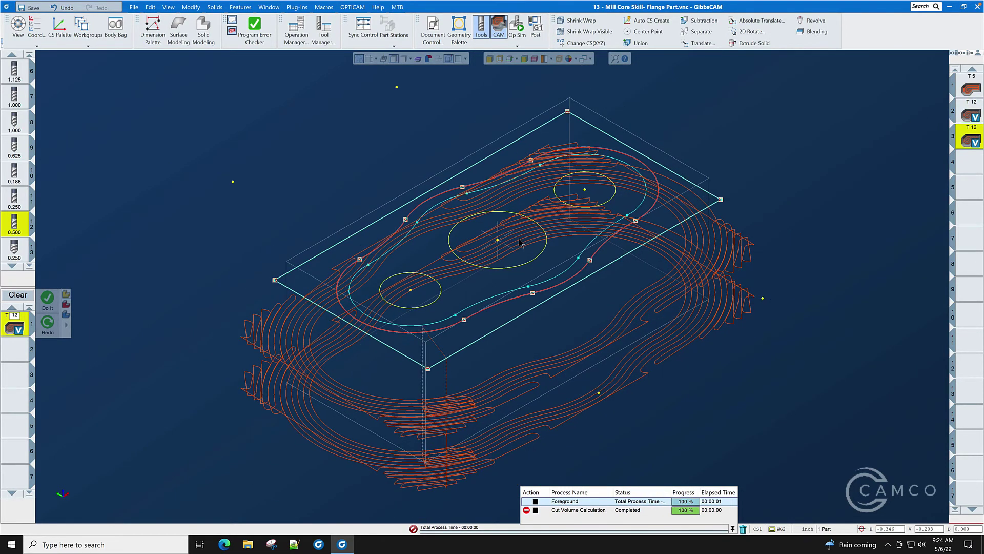
click(56, 481)
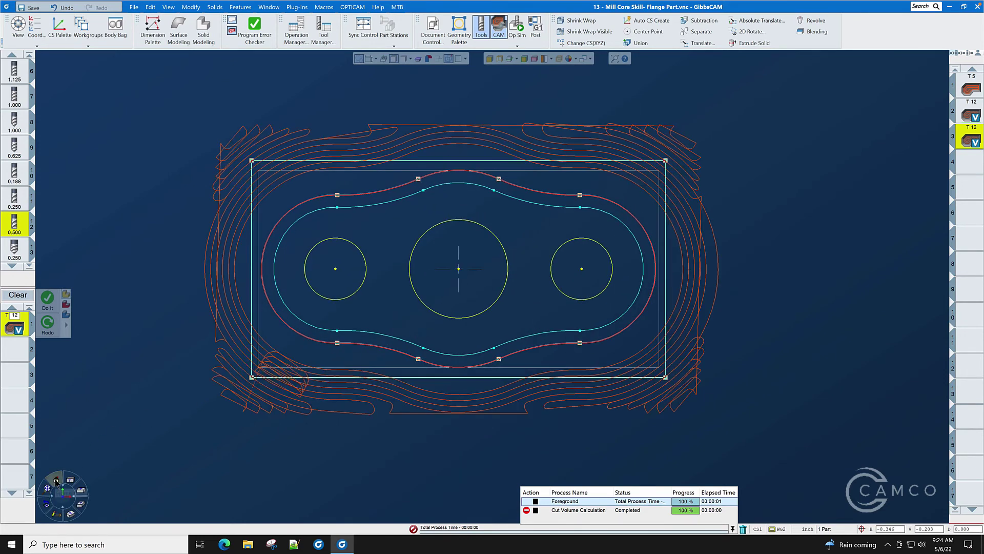
click(71, 513)
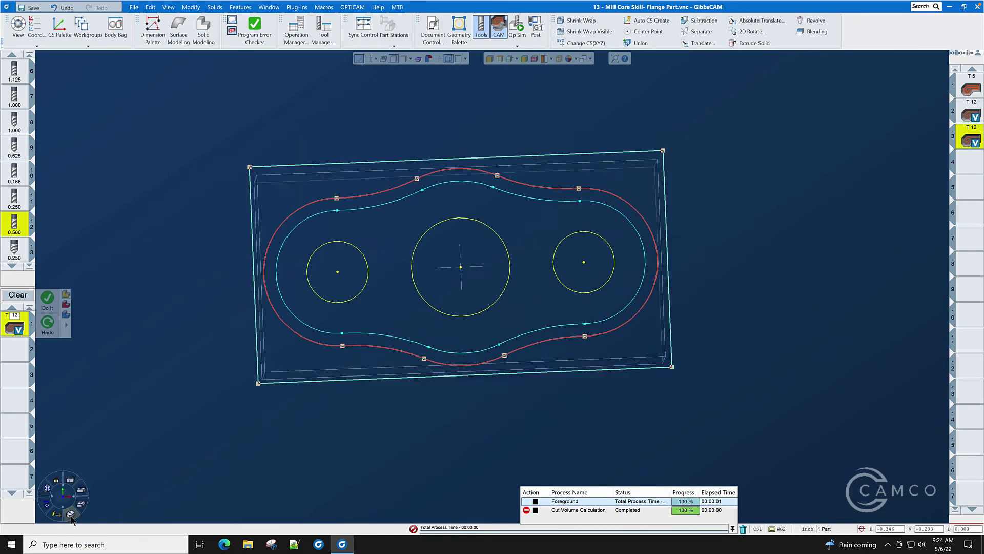
click(518, 24)
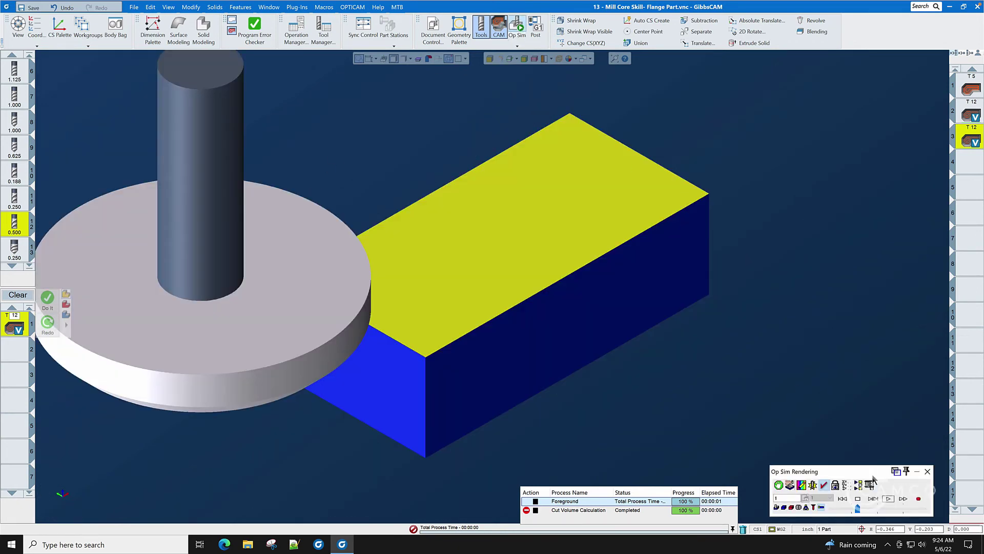
Run the cutting simulation, then undo and delete the unwanted operation.
click(889, 503)
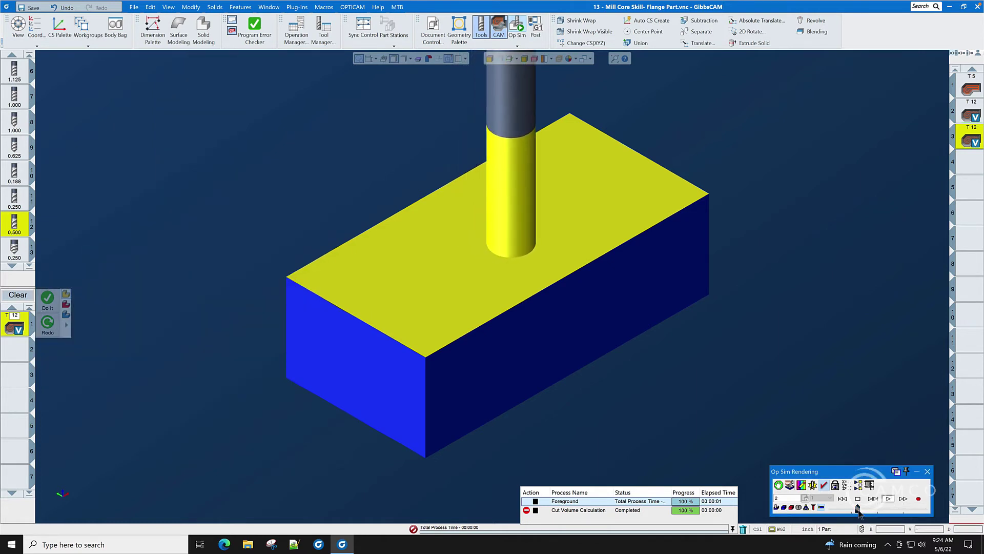
click(928, 472)
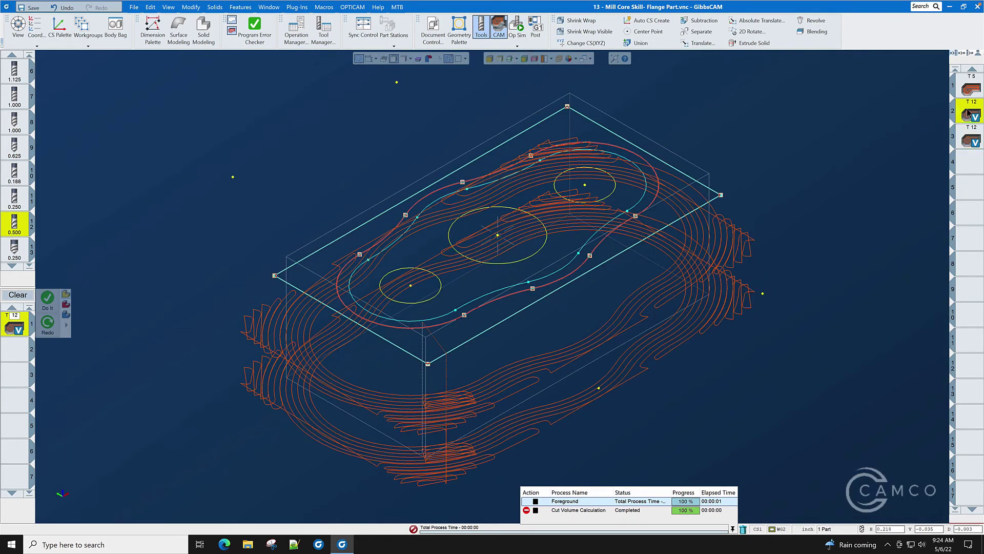
key(ctrl+z)
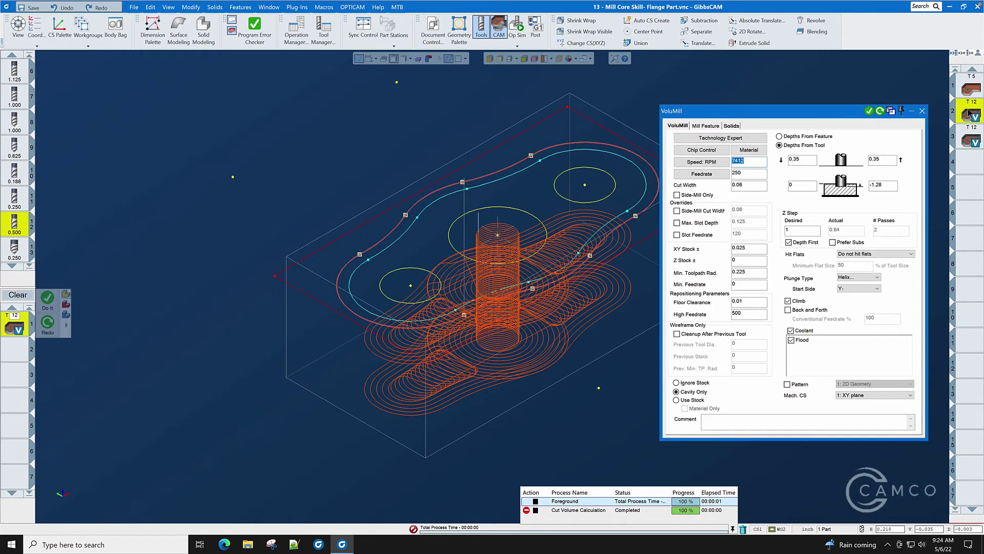
click(744, 529)
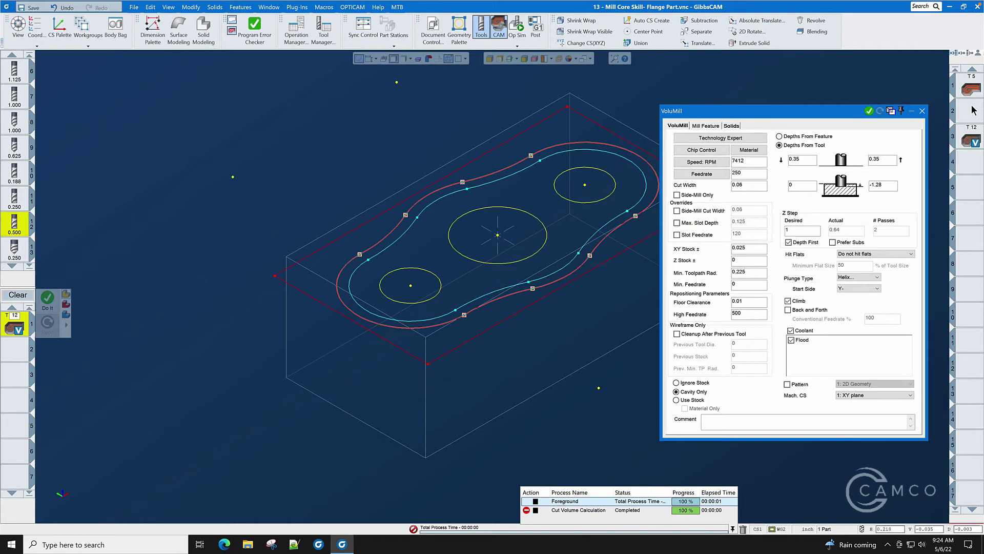
Move the T12 VoluMill operation up into slot 2 of the operation list.
drag(971, 140, 972, 109)
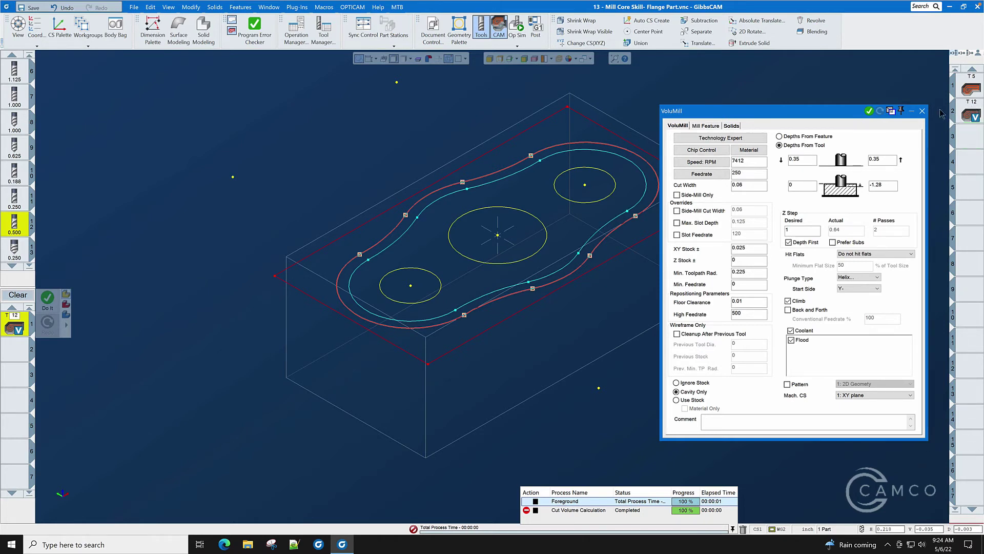
click(922, 111)
click(971, 115)
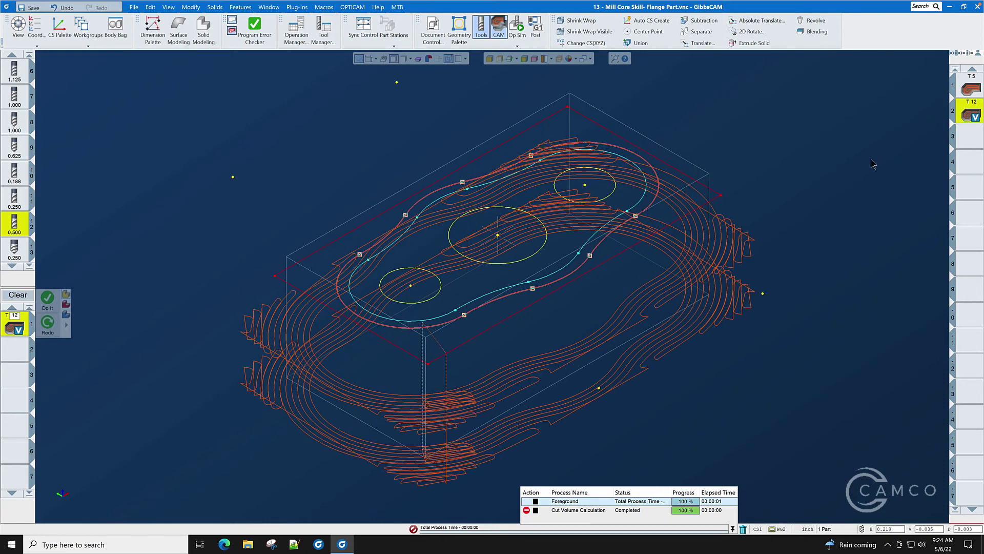
Replay the outside-boss cut from the start at higher speed, then close the simulation.
click(519, 29)
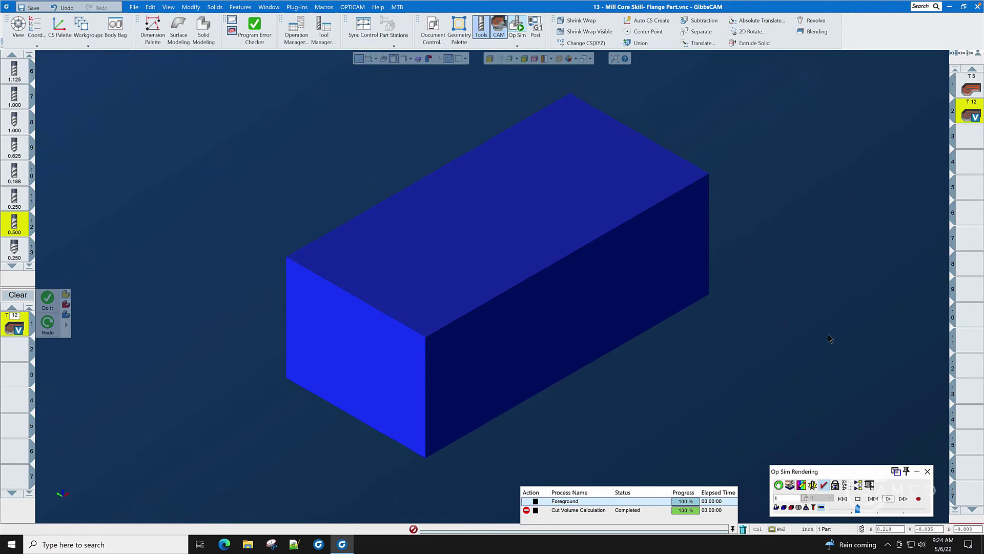
click(842, 498)
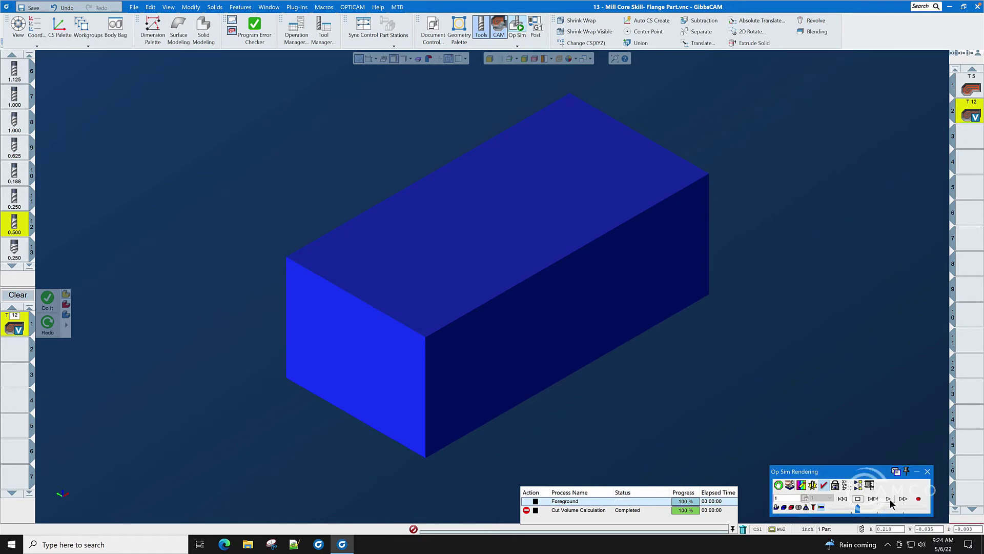
click(889, 499)
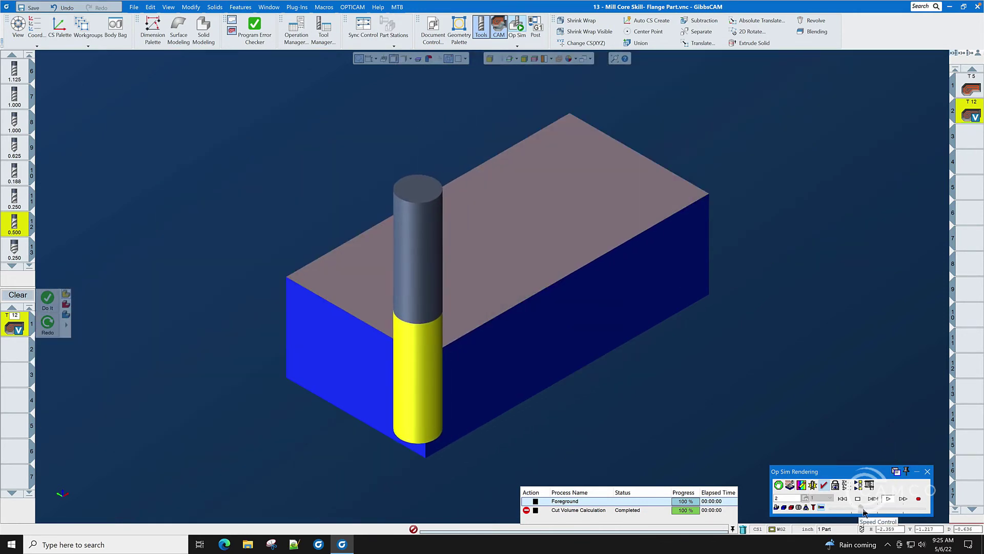
drag(865, 511, 880, 514)
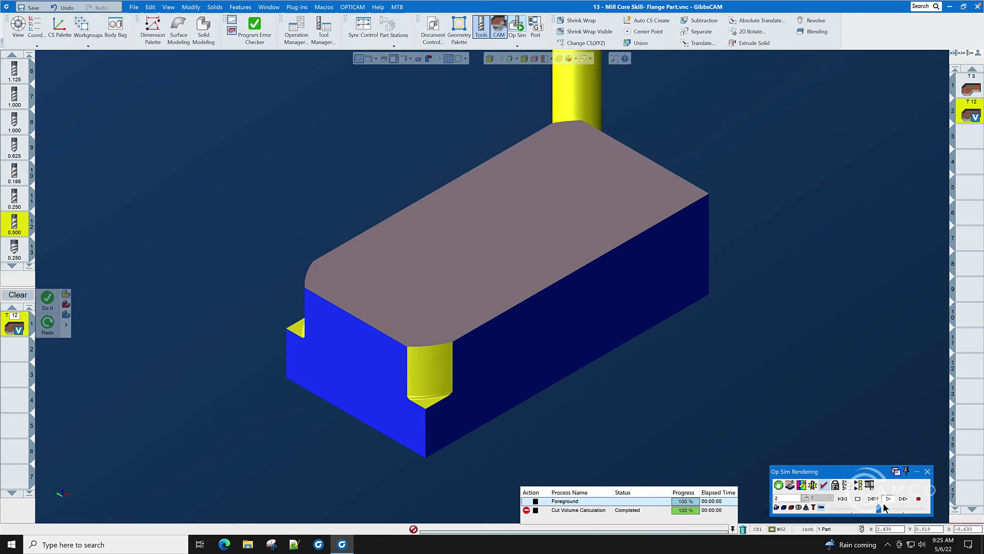
drag(880, 508, 885, 510)
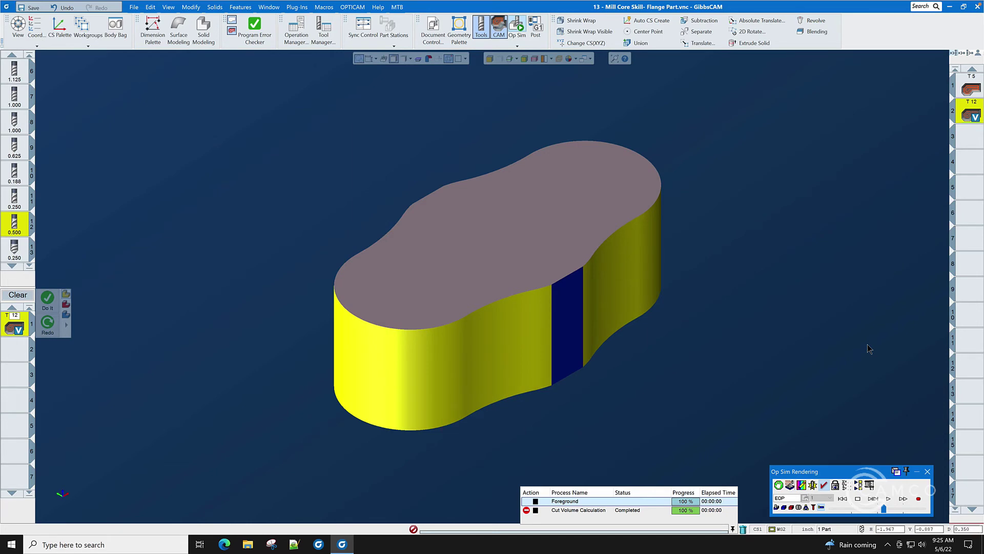
click(927, 471)
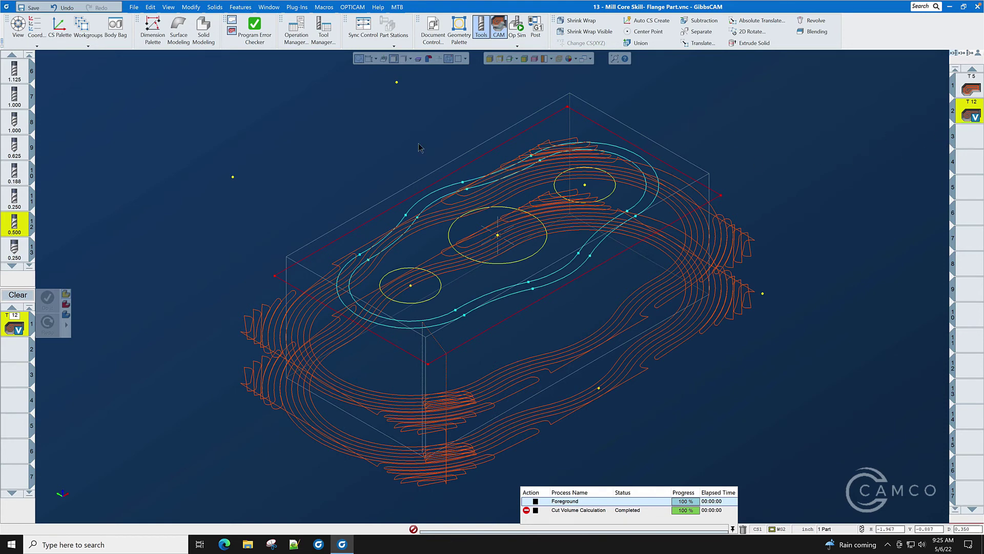
Add a T12 VoluMill pass around the inner contour to -1 depth, Use Stock with Material Only.
double_click(21, 324)
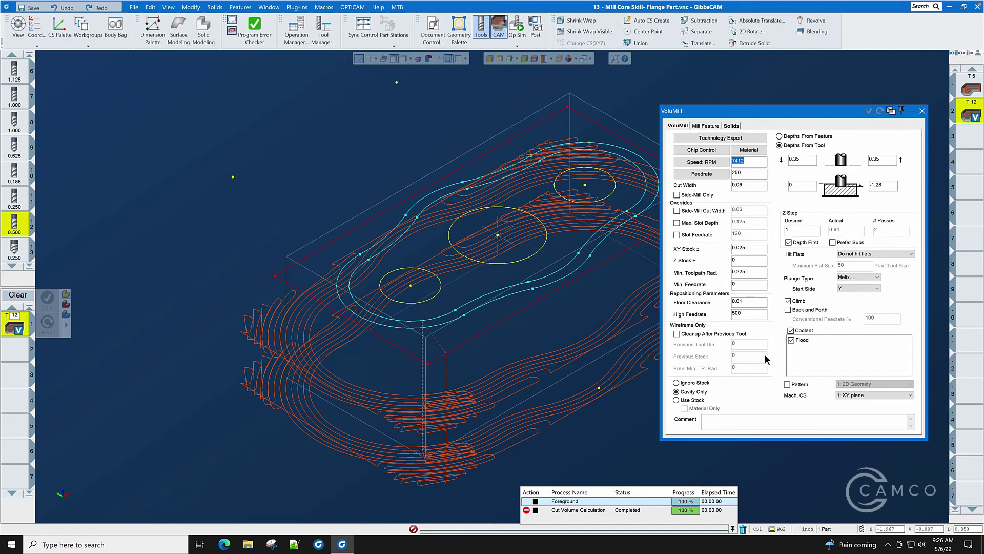
click(676, 400)
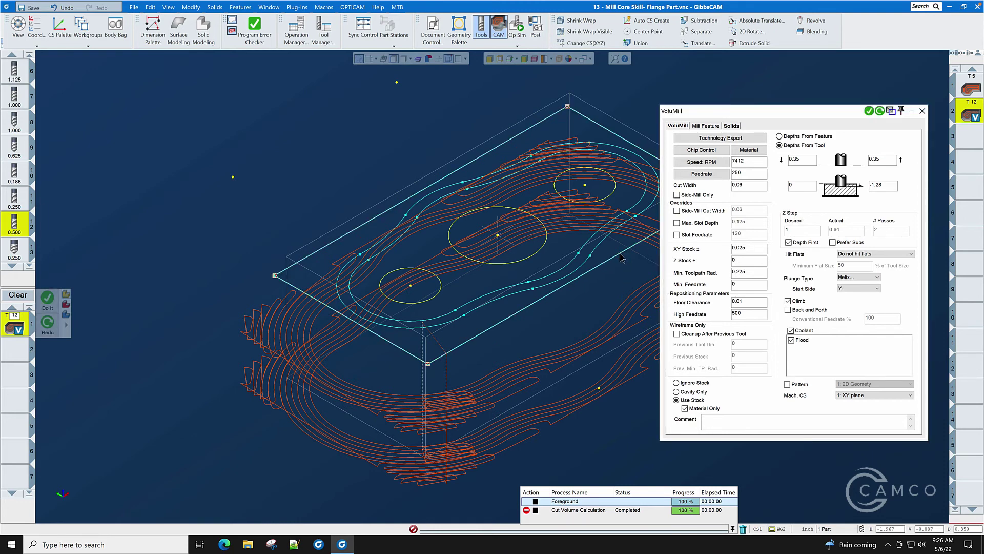
click(596, 235)
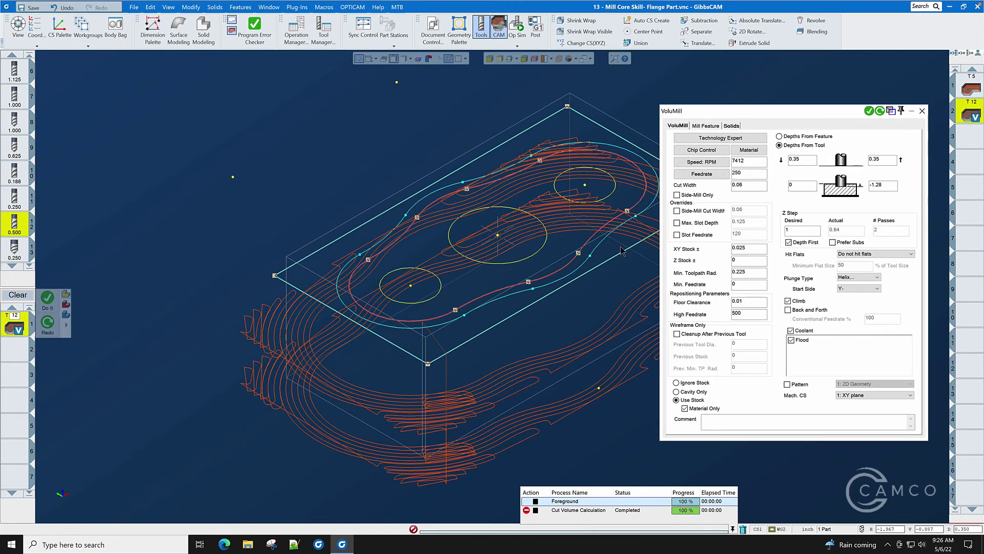
click(884, 186)
double_click(885, 185)
key(BackSpace)
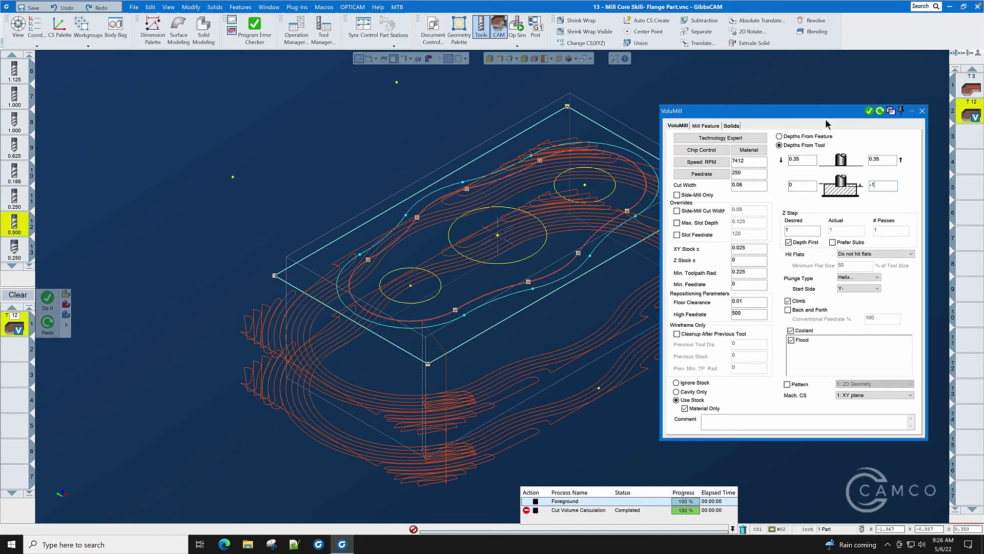
click(870, 112)
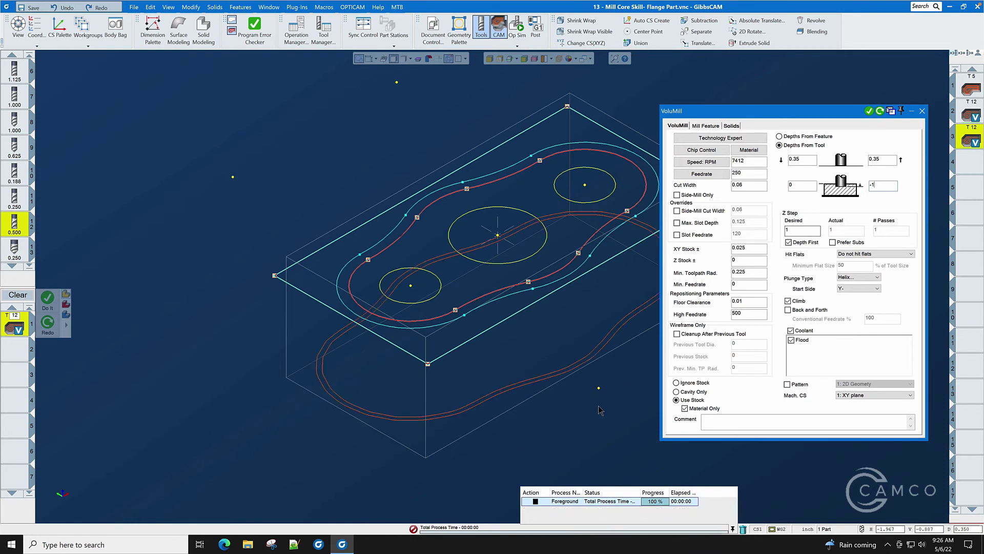
middle_drag(333, 378, 378, 380)
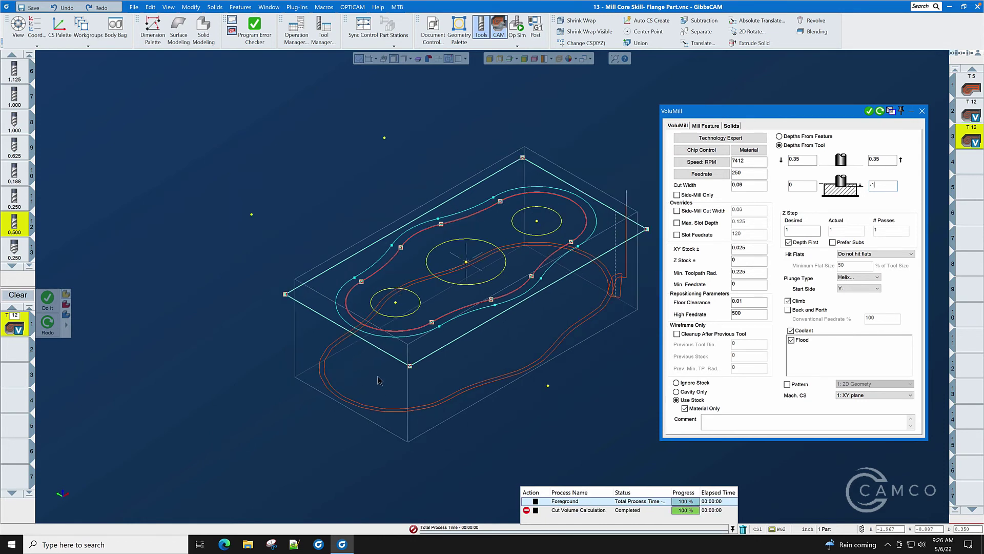
click(922, 110)
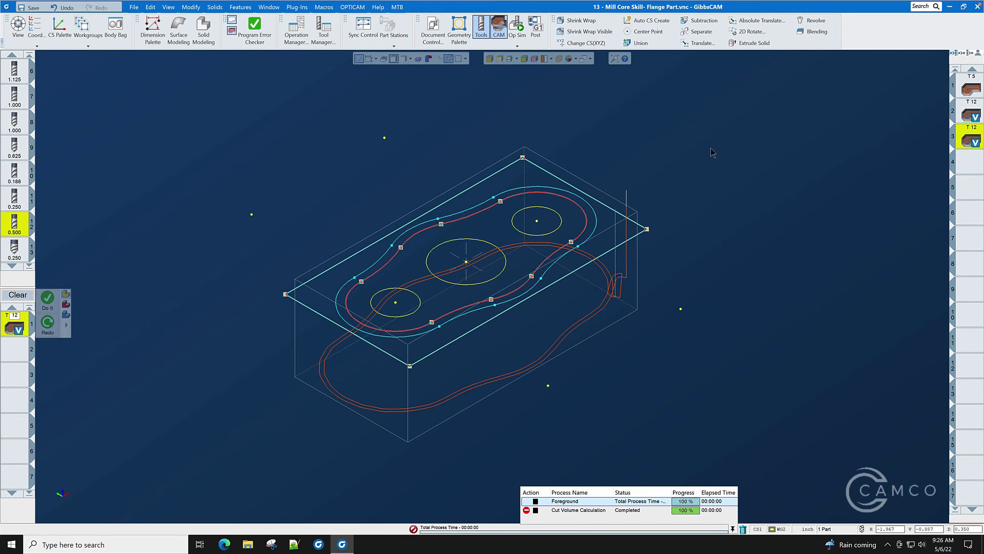
Simulate the inner step cut in Op Sim, close it, and clear the selection.
click(518, 27)
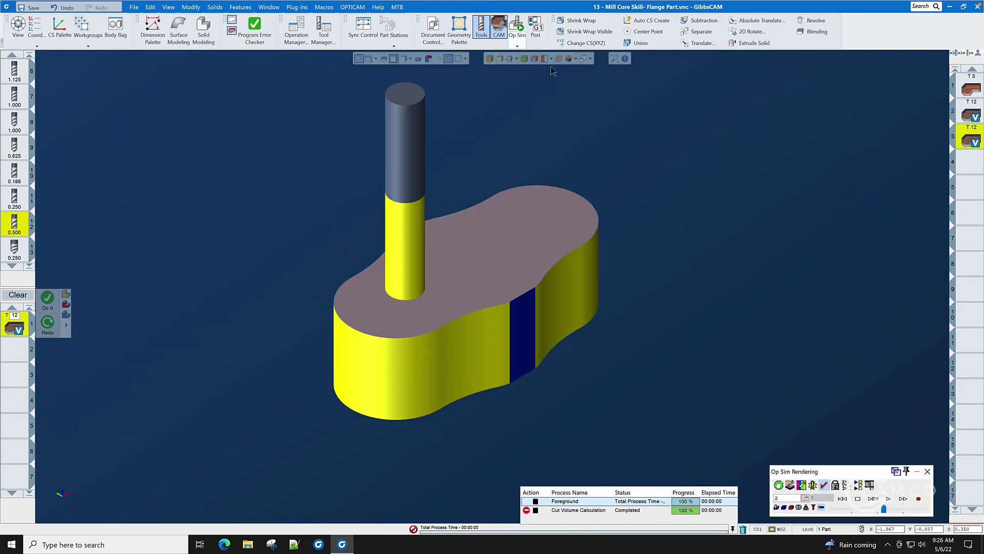
click(889, 500)
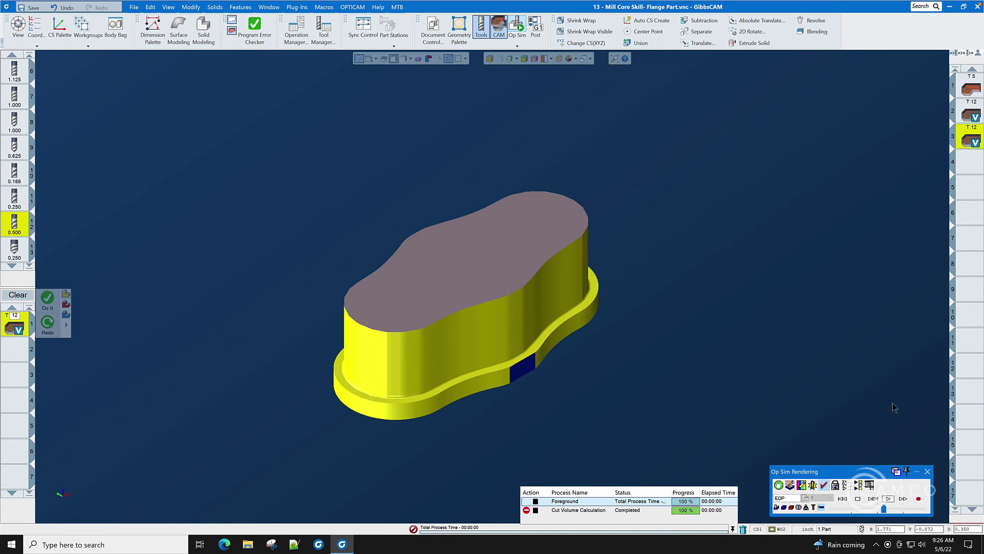
click(927, 471)
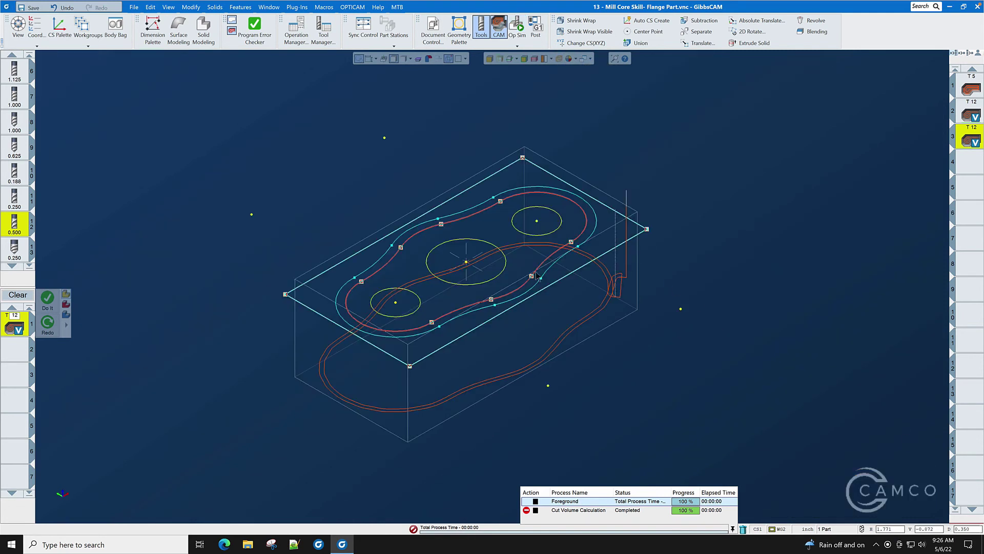
click(673, 177)
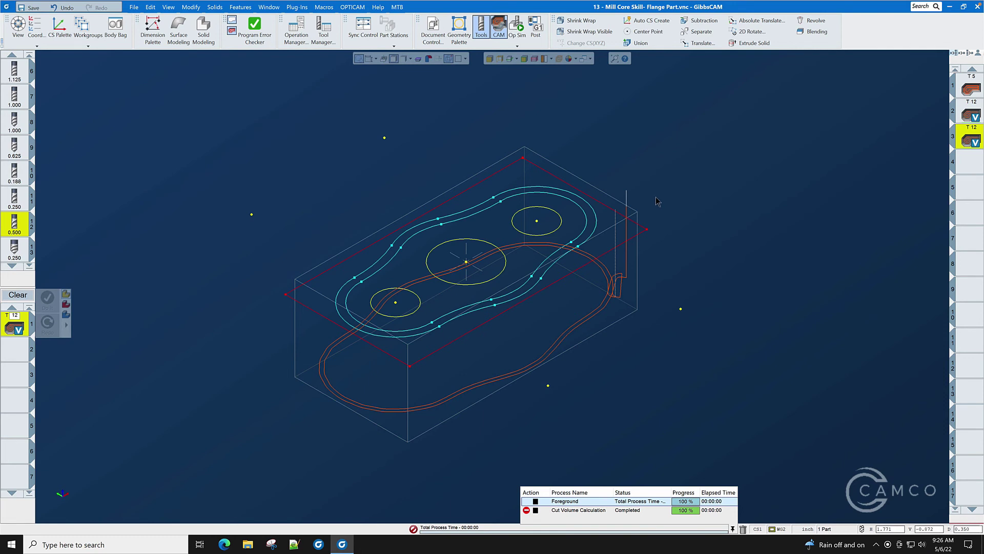
Pick arcs on the inner contour and left boss, then clear that selection.
click(579, 209)
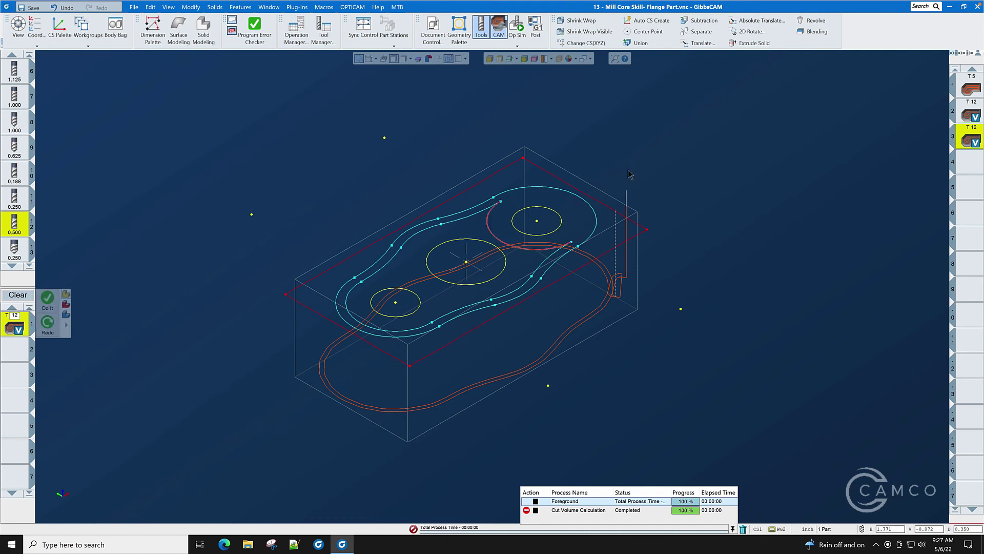
click(347, 308)
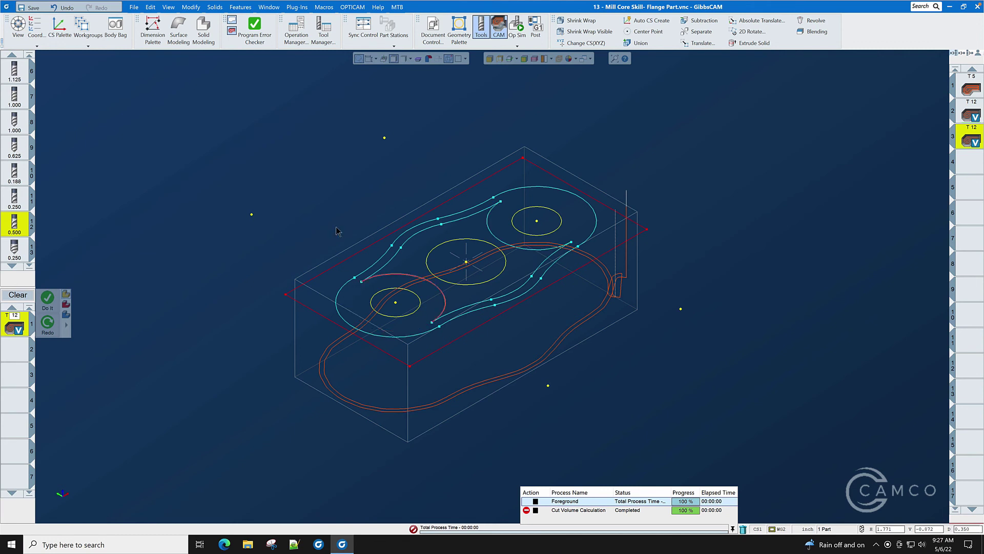
click(335, 227)
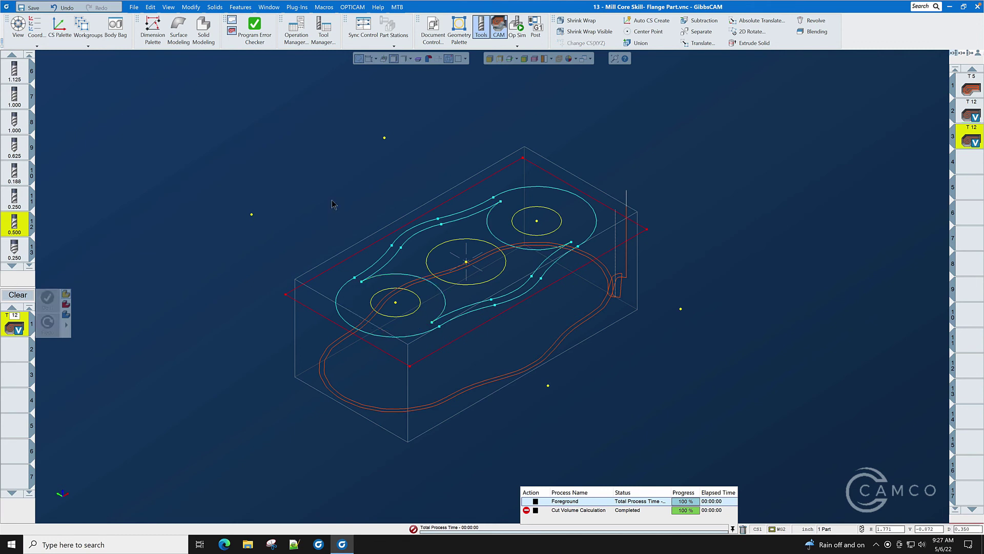
click(190, 7)
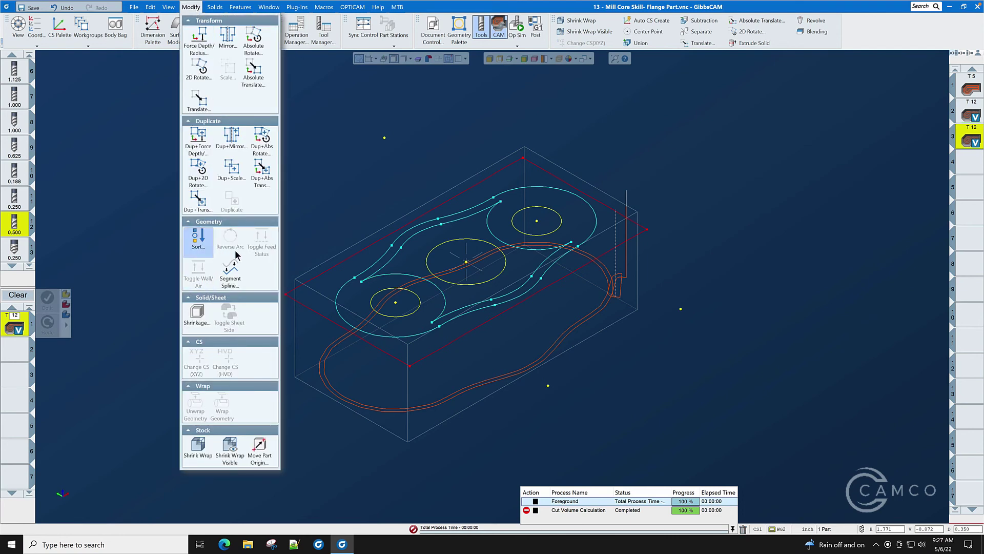
click(685, 151)
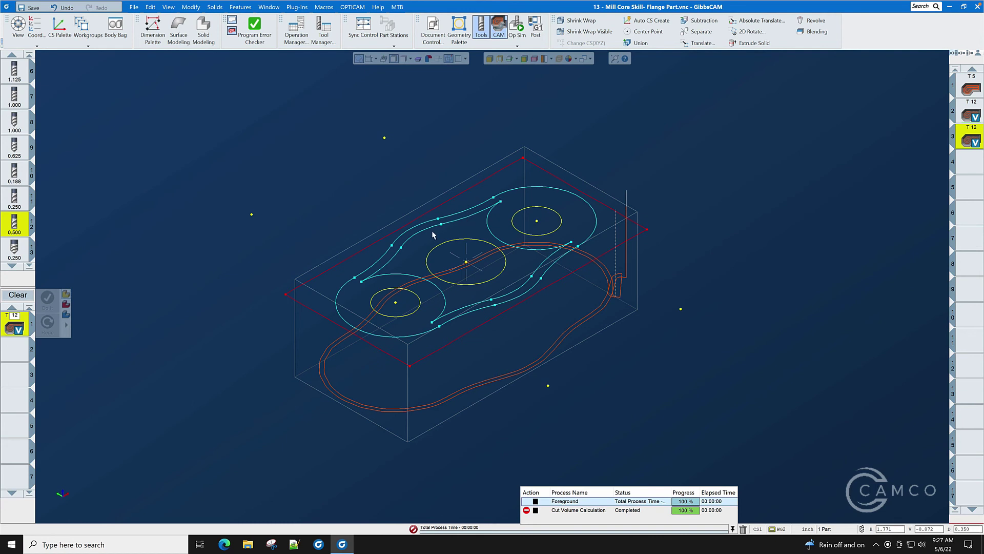
Select three curves of the boss contour and apply Modify > Reverse Arc to them.
click(455, 222)
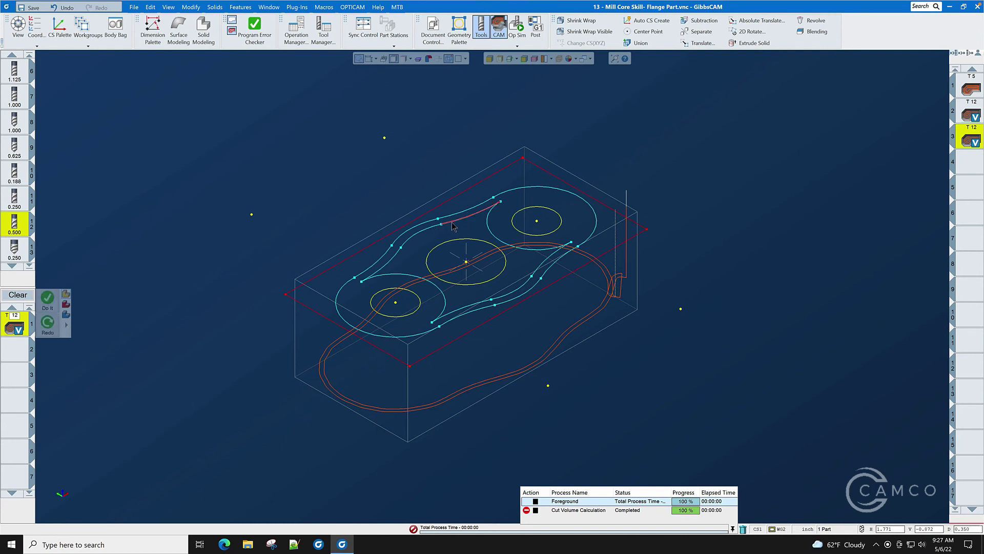
click(401, 249)
click(477, 306)
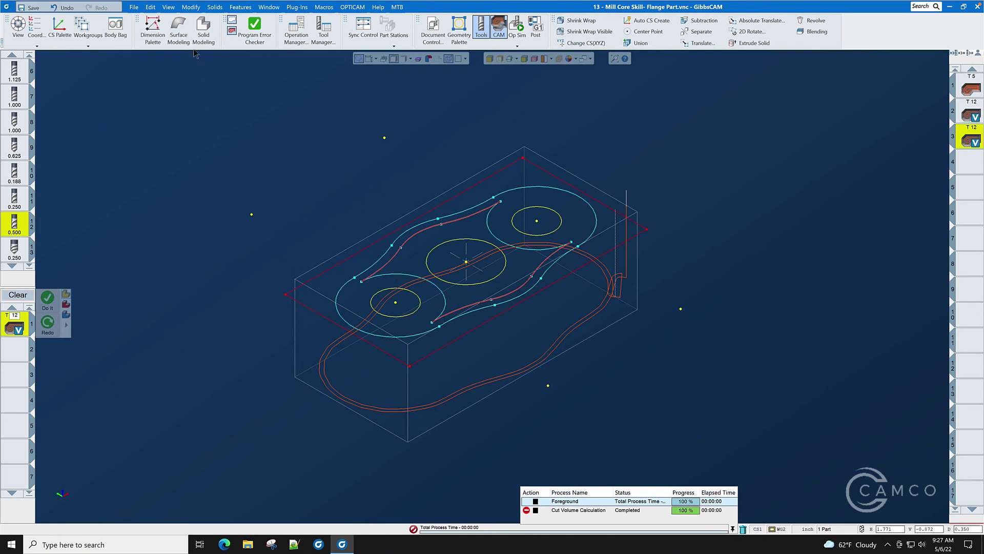
click(191, 7)
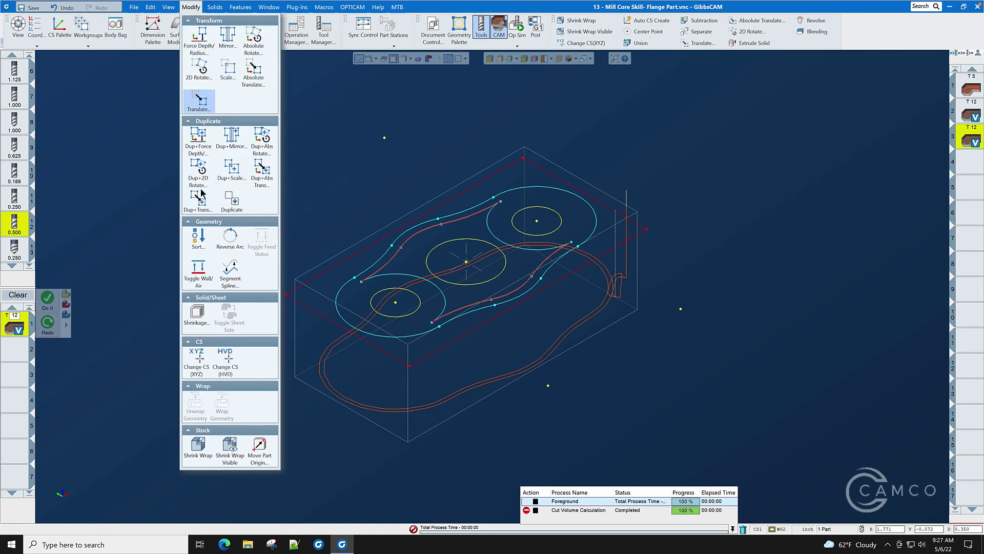
click(200, 272)
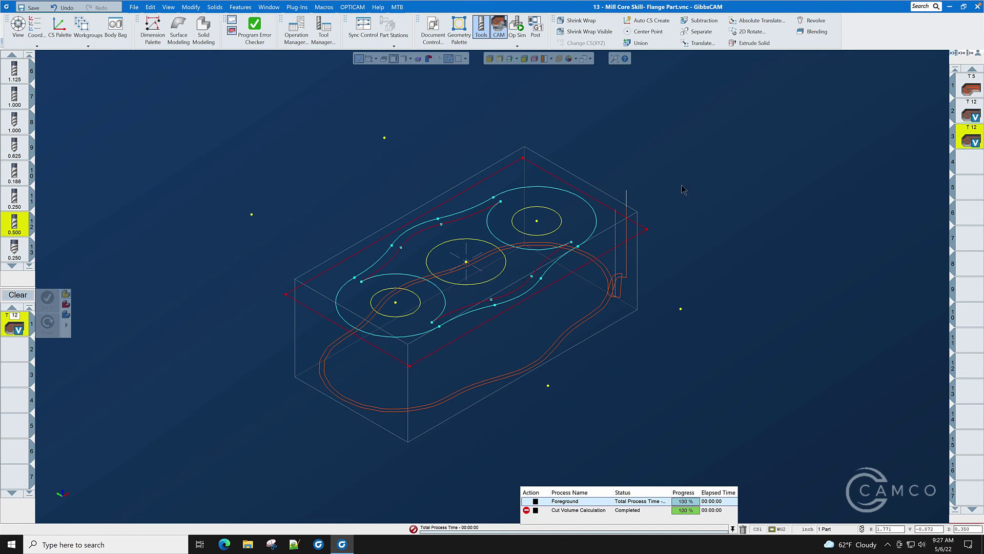
Rough the boss contour chain with T12 VoluMill to -0.25, using Use Stock with Material Only.
double_click(529, 251)
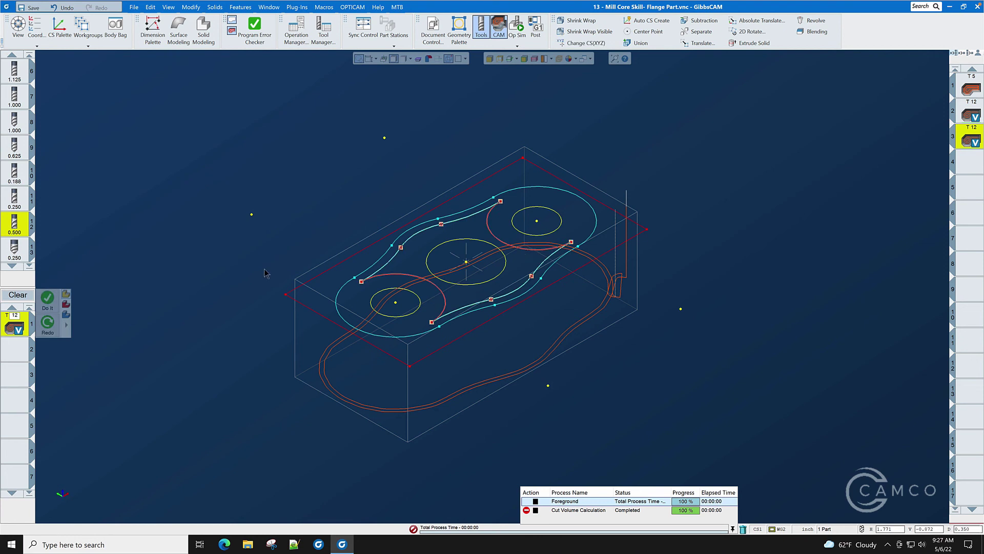
double_click(22, 324)
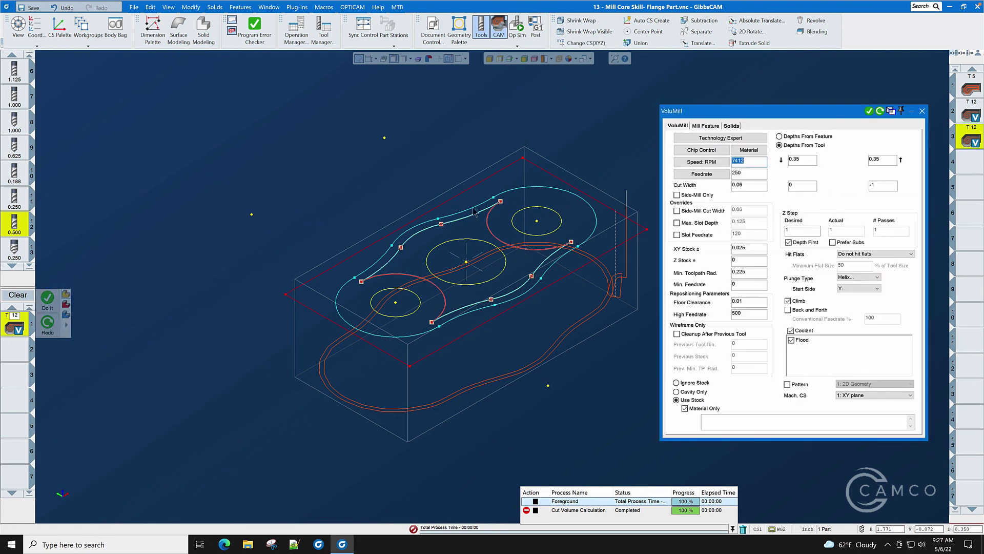
double_click(883, 186)
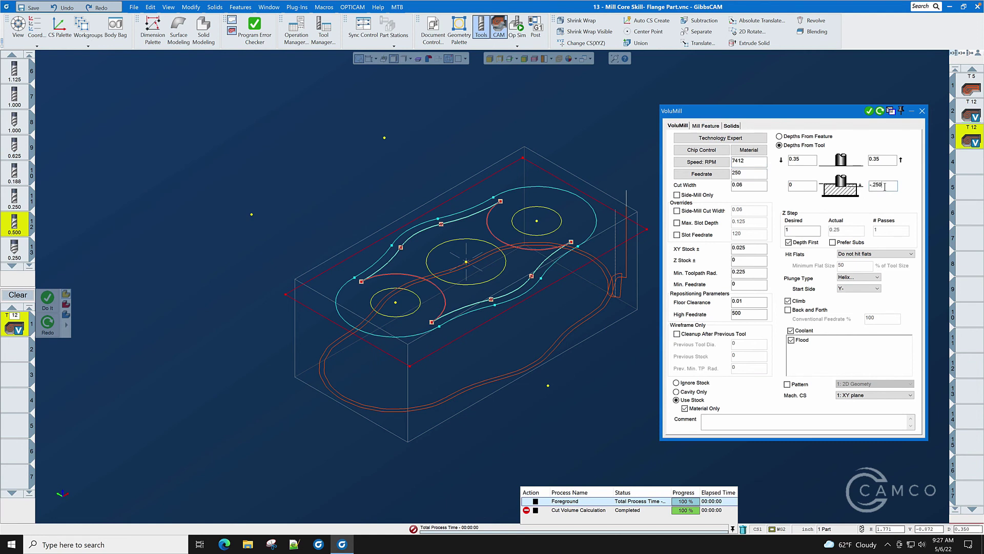
click(676, 392)
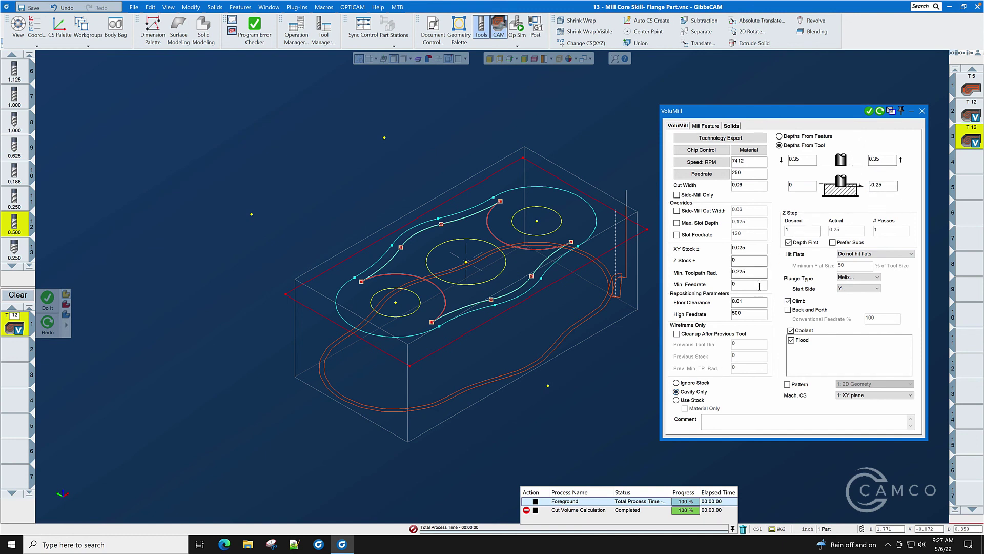
click(868, 111)
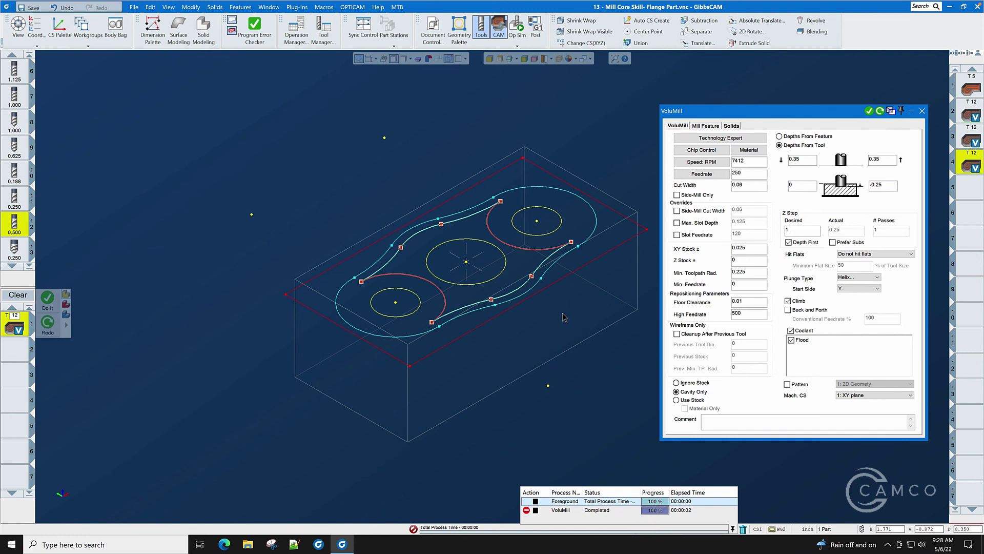
click(676, 401)
click(880, 110)
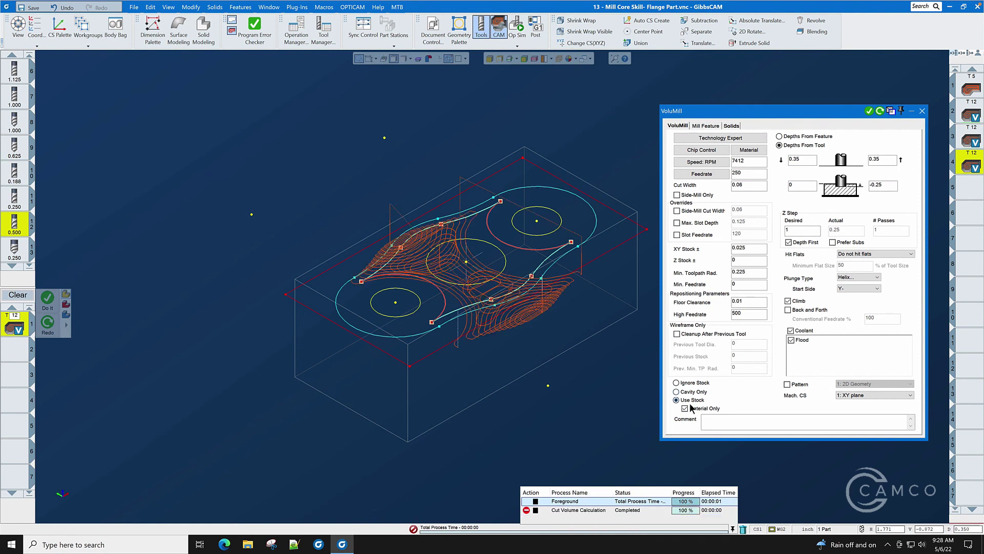
click(923, 112)
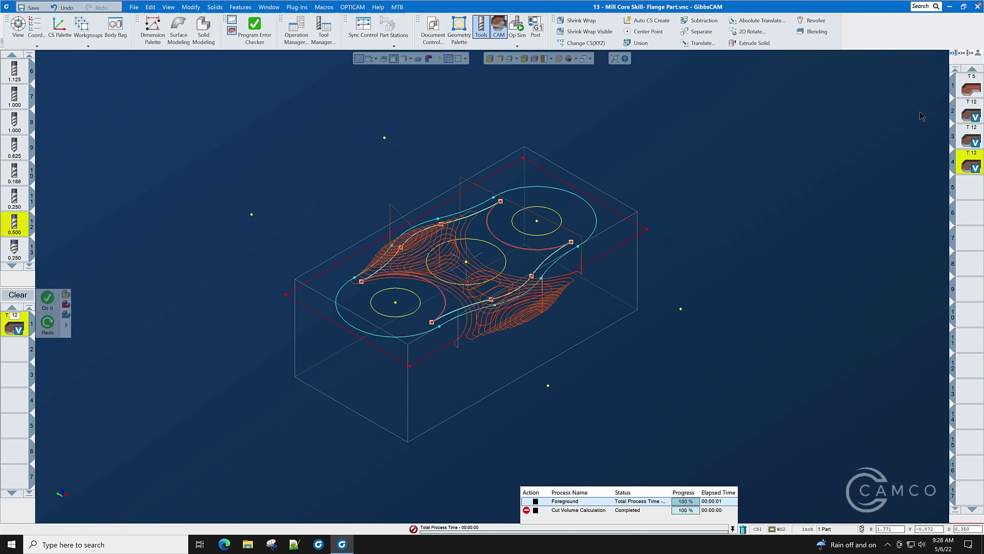
Run the rendered cutting simulation of the top step operation with tool 12.
click(516, 31)
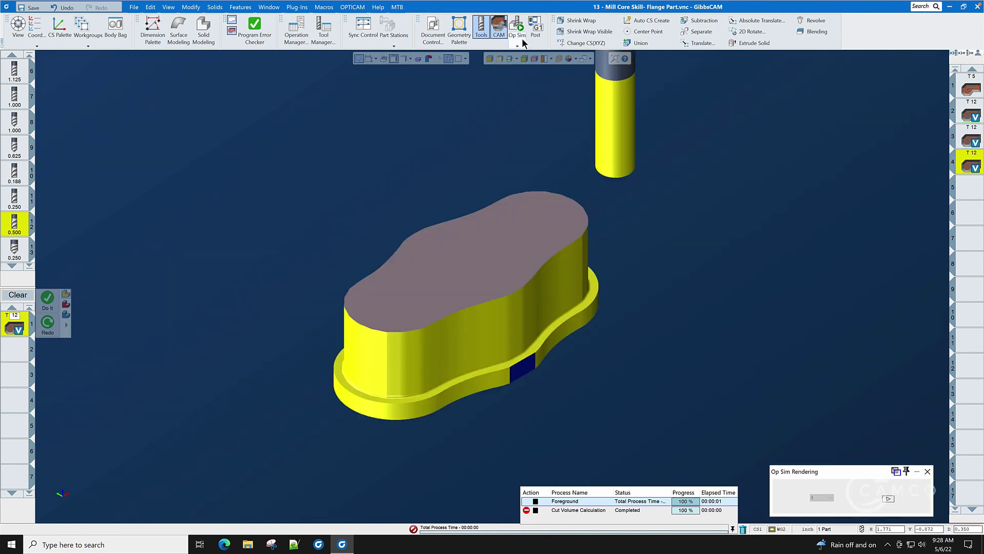
click(889, 499)
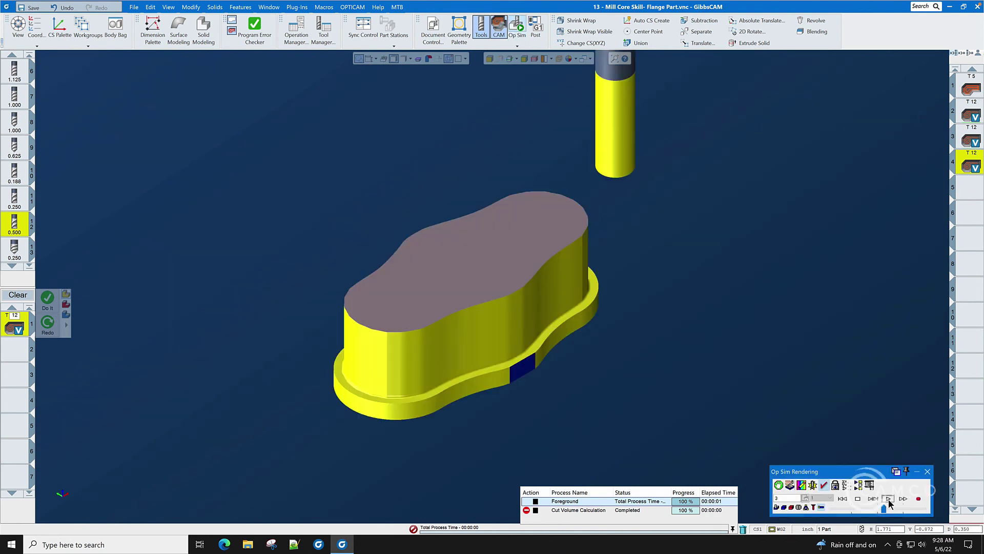